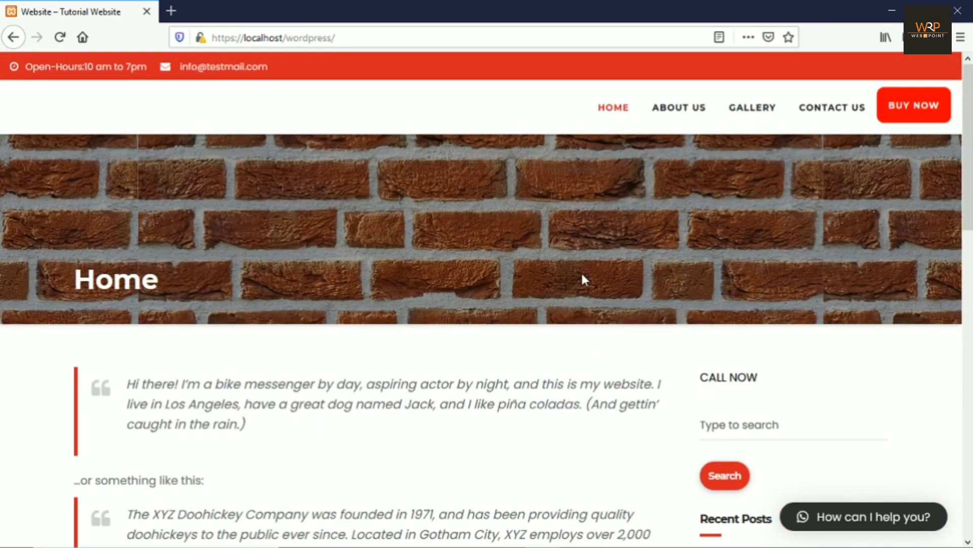
# Open the website's About Us page as a visitor and look through its content.
pyautogui.click(686, 114)
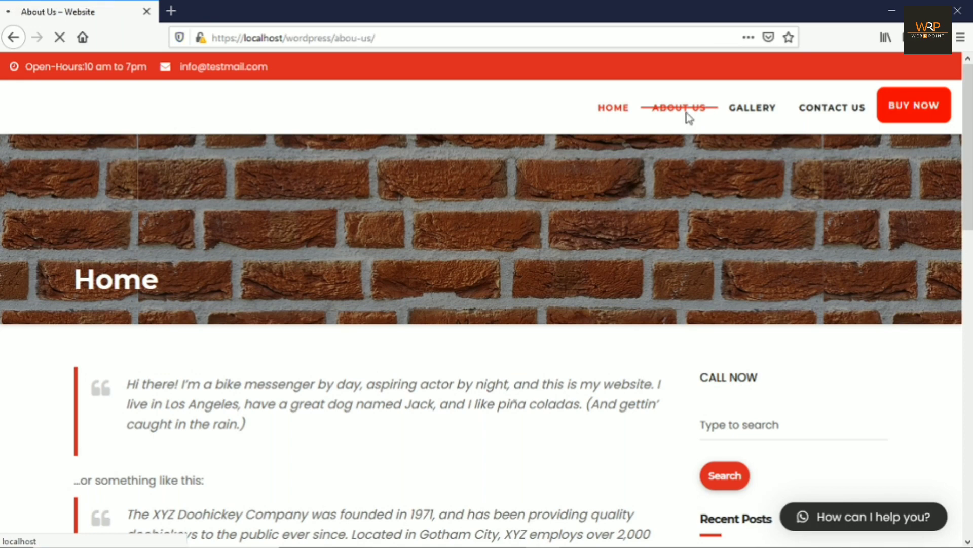
pyautogui.scroll(-5, 243, 284)
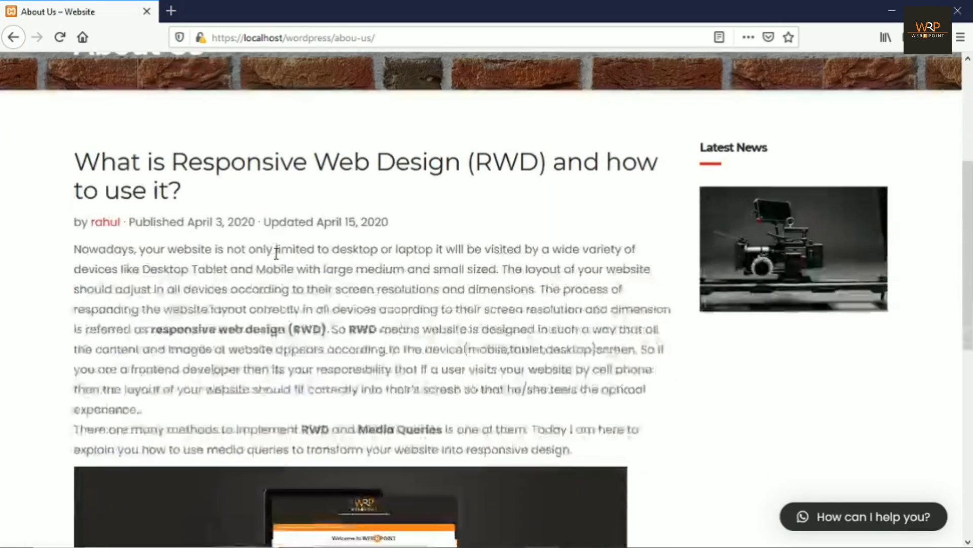
pyautogui.scroll(2, 448, 290)
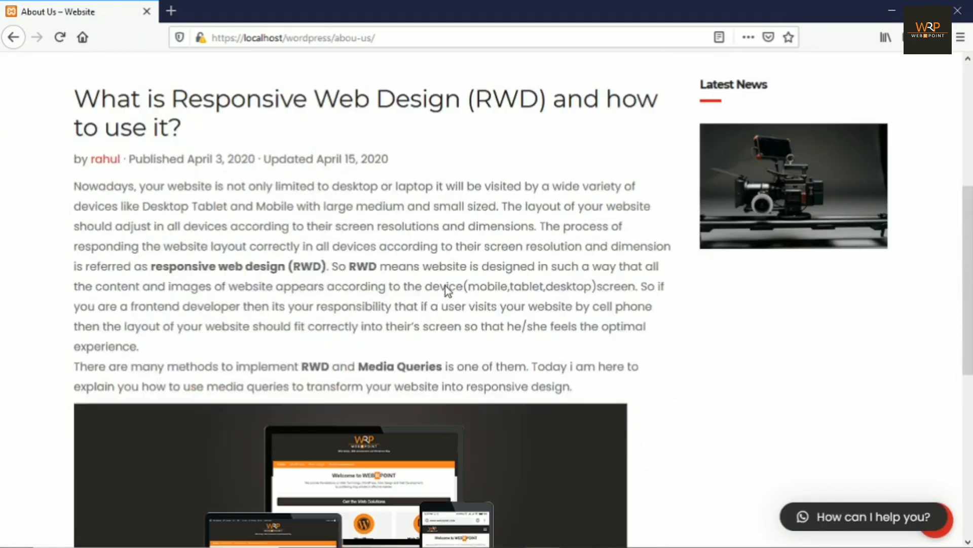
pyautogui.scroll(3, 447, 290)
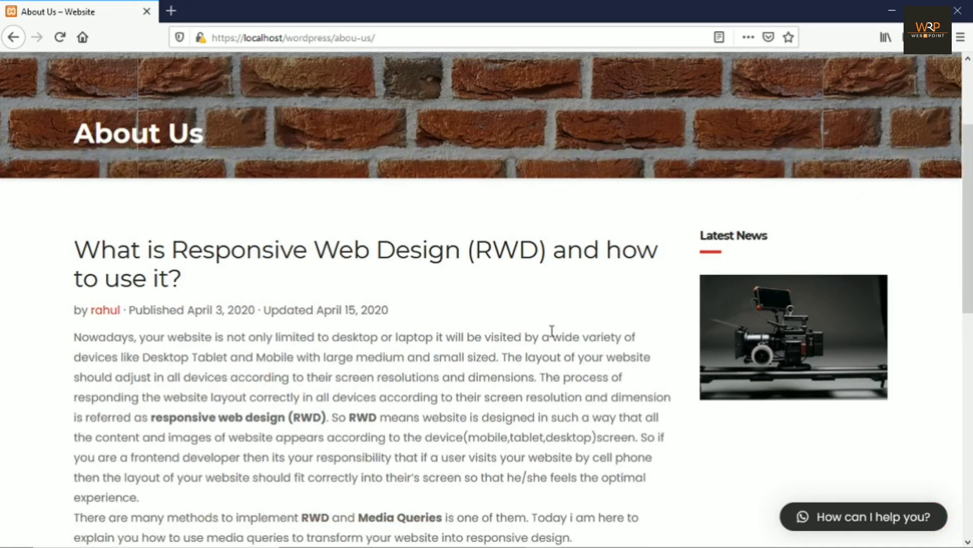
pyautogui.scroll(3, 548, 333)
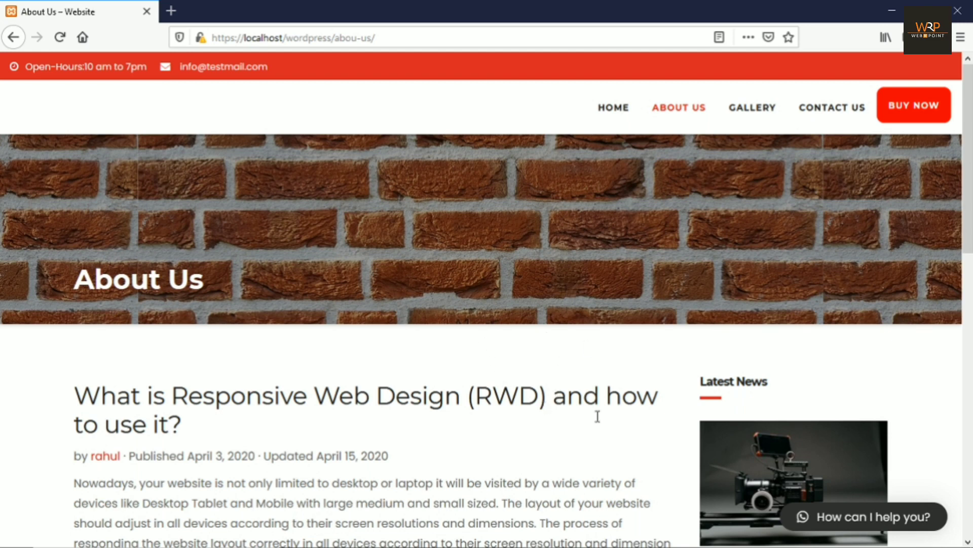
# Switch to the Chrome window logged in as administrator and open the site's WordPress dashboard.
pyautogui.moveTo(595, 515)
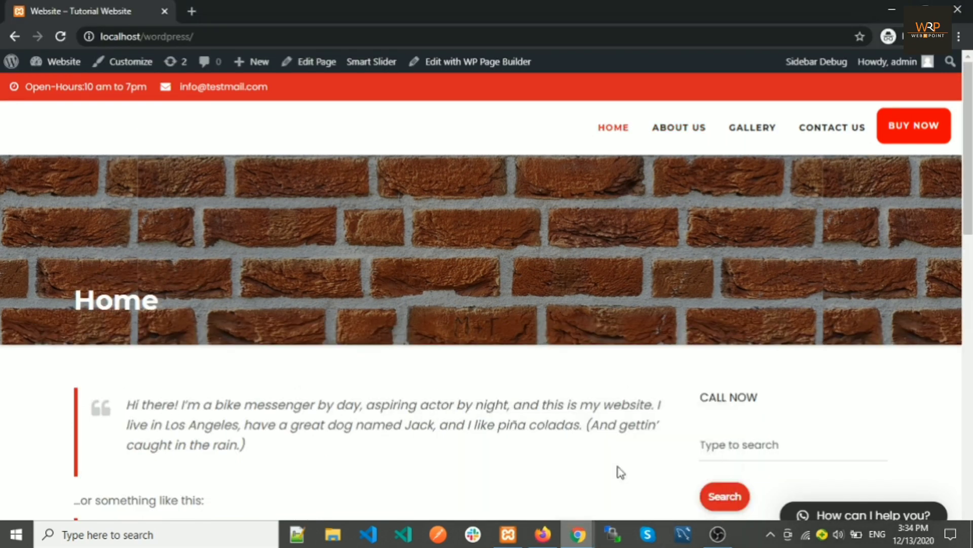
pyautogui.rightClick(617, 469)
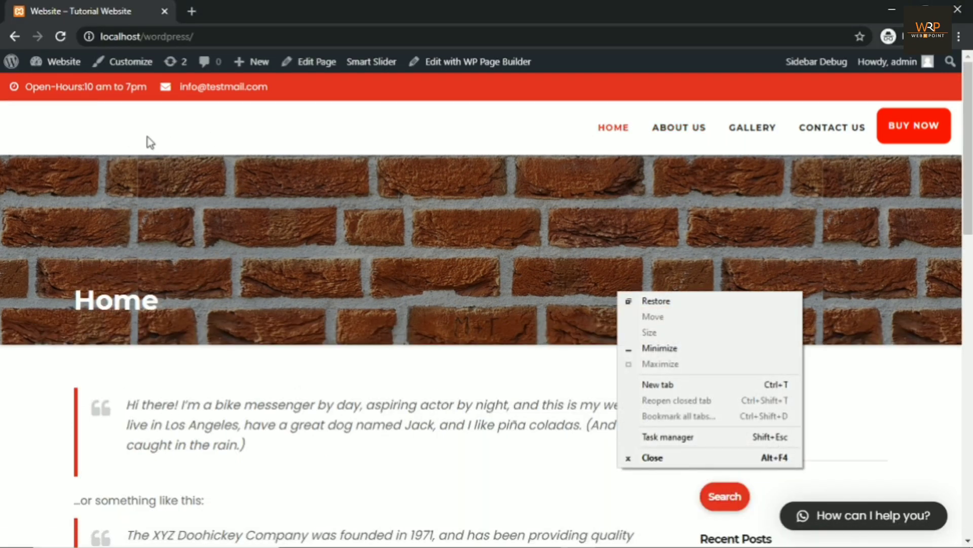
pyautogui.rightClick(44, 148)
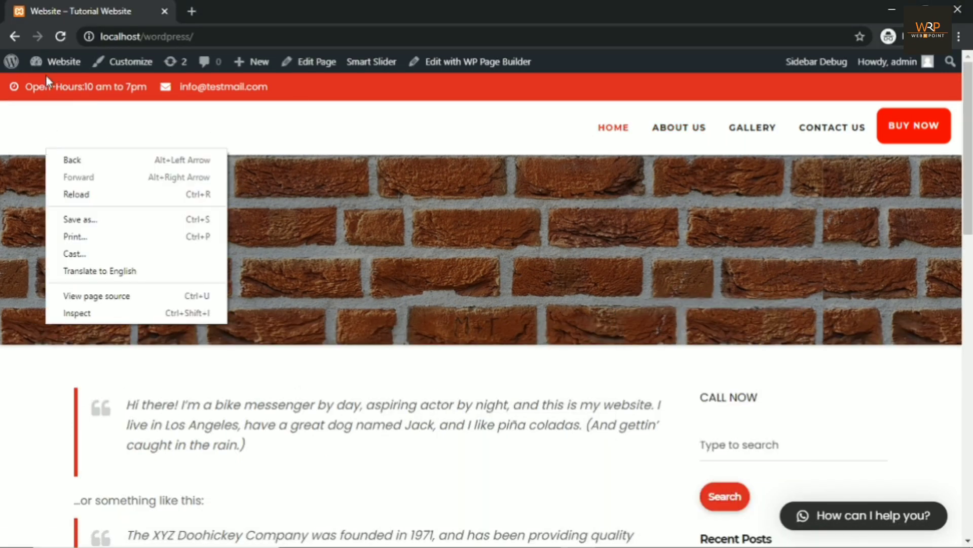
pyautogui.click(46, 62)
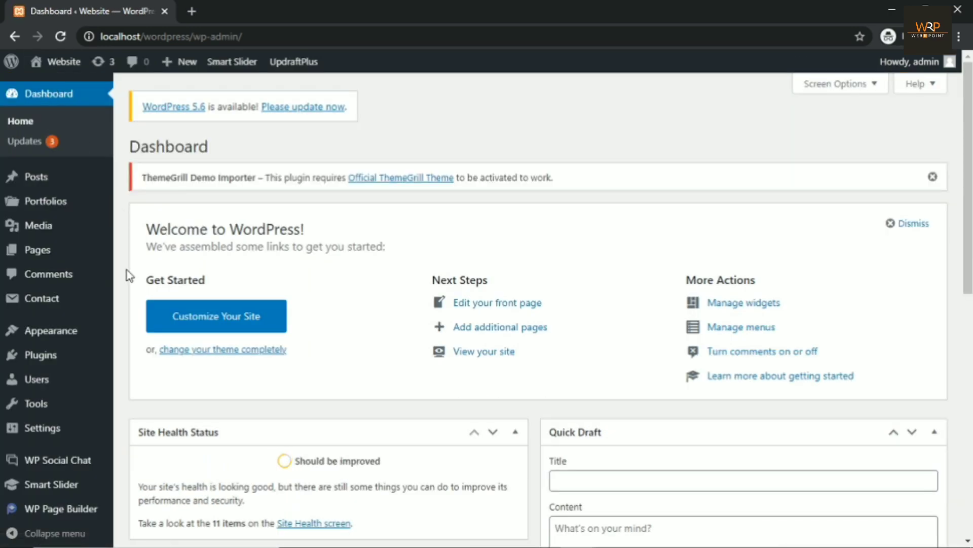
# Open the page for adding new plugins and search the plugin directory for "member".
pyautogui.scroll(-3, 117, 272)
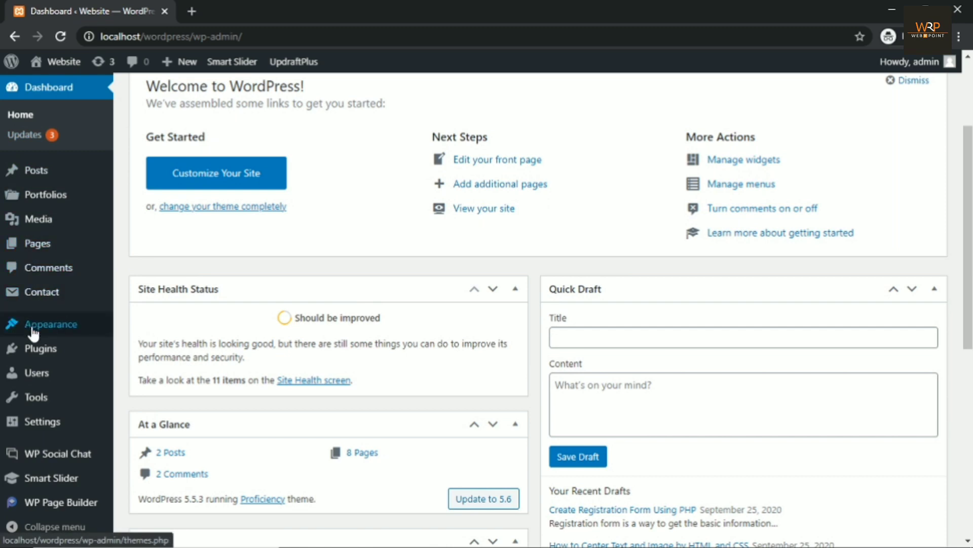
pyautogui.moveTo(40, 348)
pyautogui.click(140, 379)
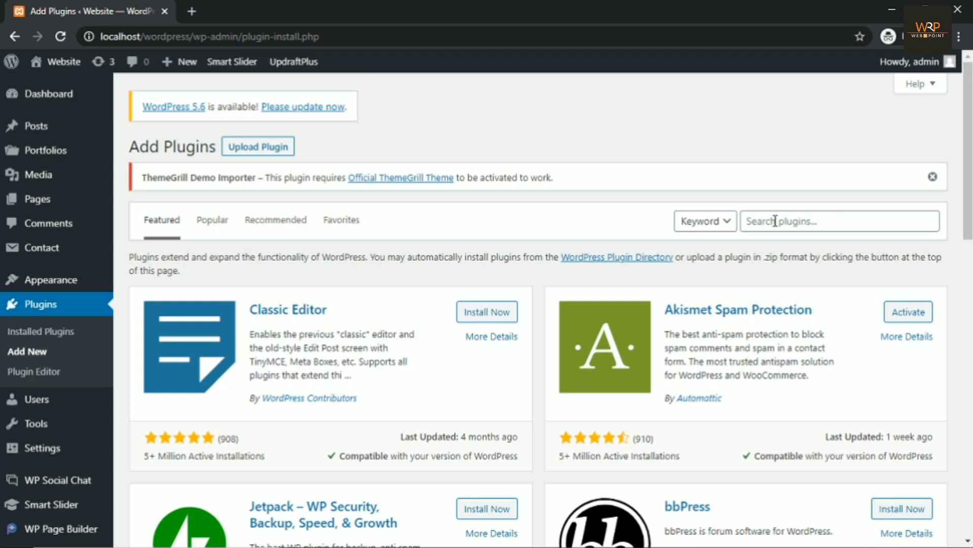
pyautogui.click(775, 222)
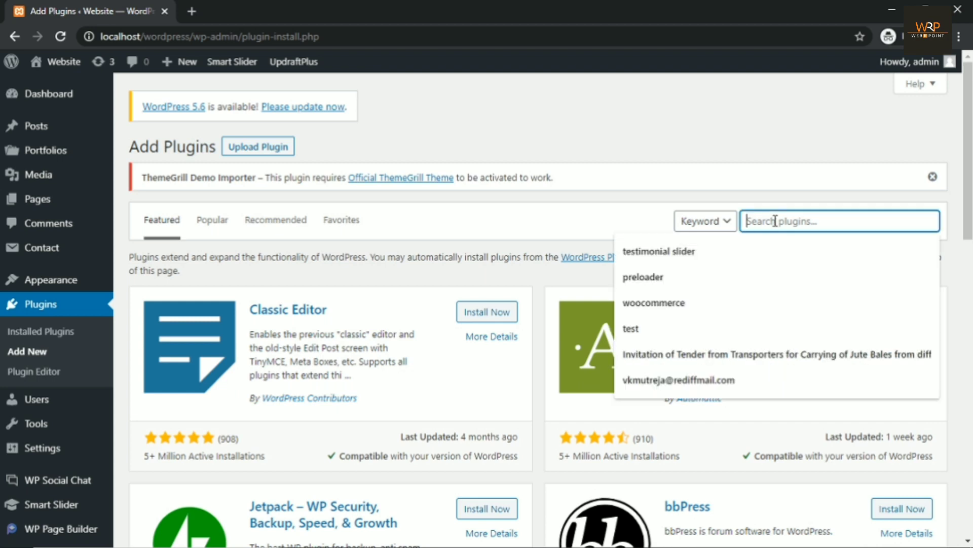
pyautogui.write('membe')
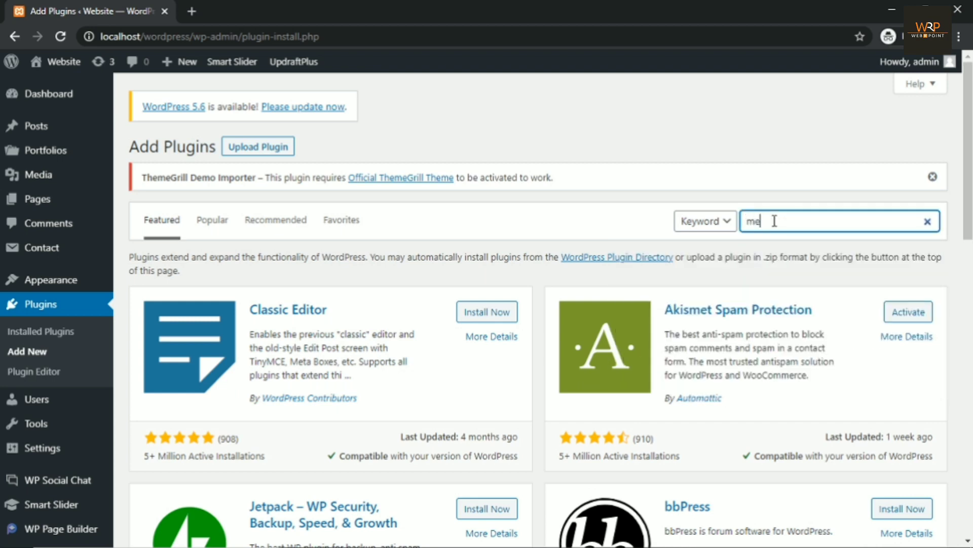
pyautogui.write('r')
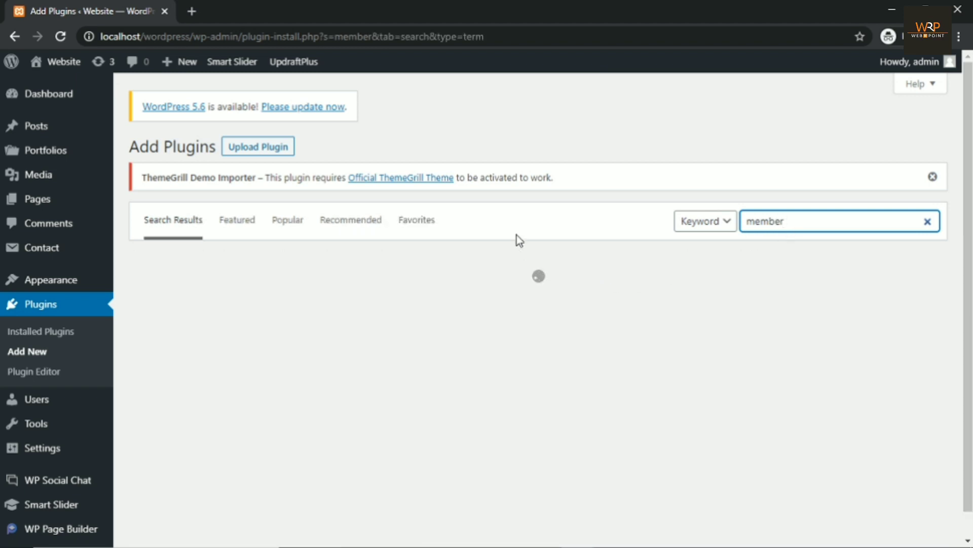
# Install and activate the "Ultimate Member – User Profile, User Registration, Login & Membership Plugin".
pyautogui.scroll(-4, 513, 235)
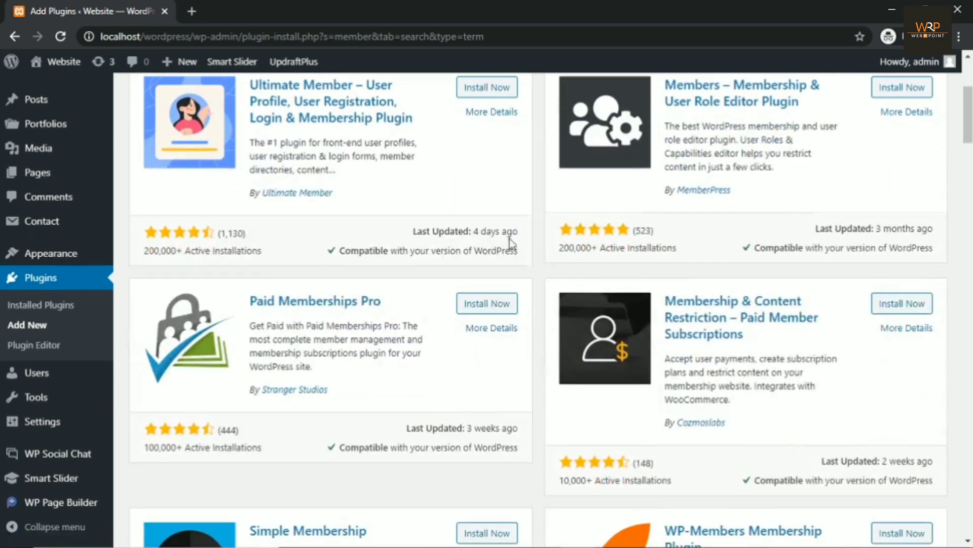
pyautogui.scroll(3, 354, 239)
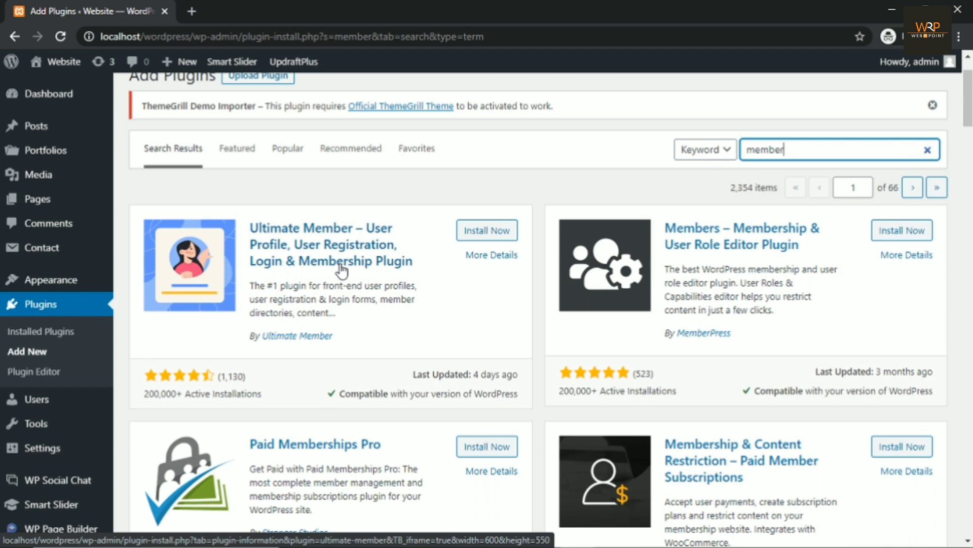
pyautogui.rightClick(492, 236)
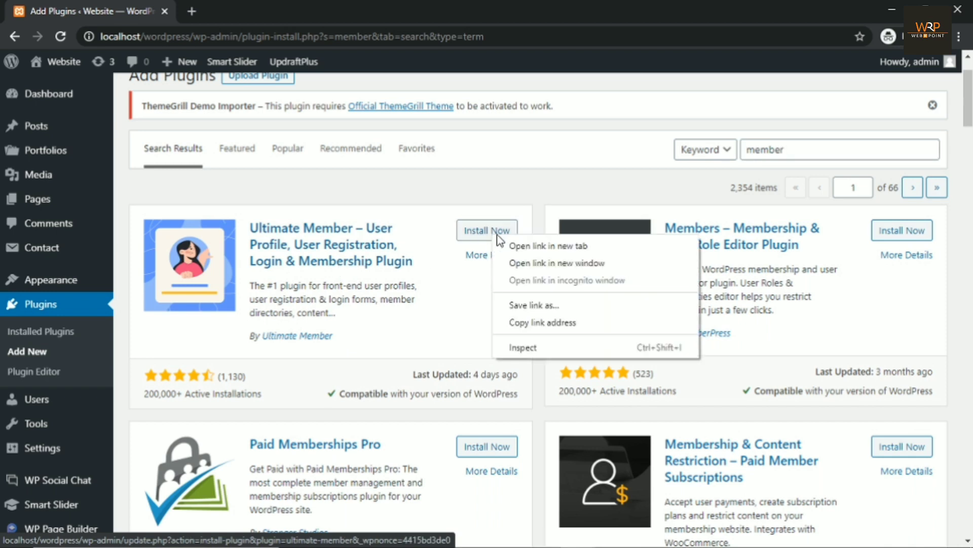
pyautogui.click(485, 234)
pyautogui.rightClick(485, 231)
pyautogui.click(543, 192)
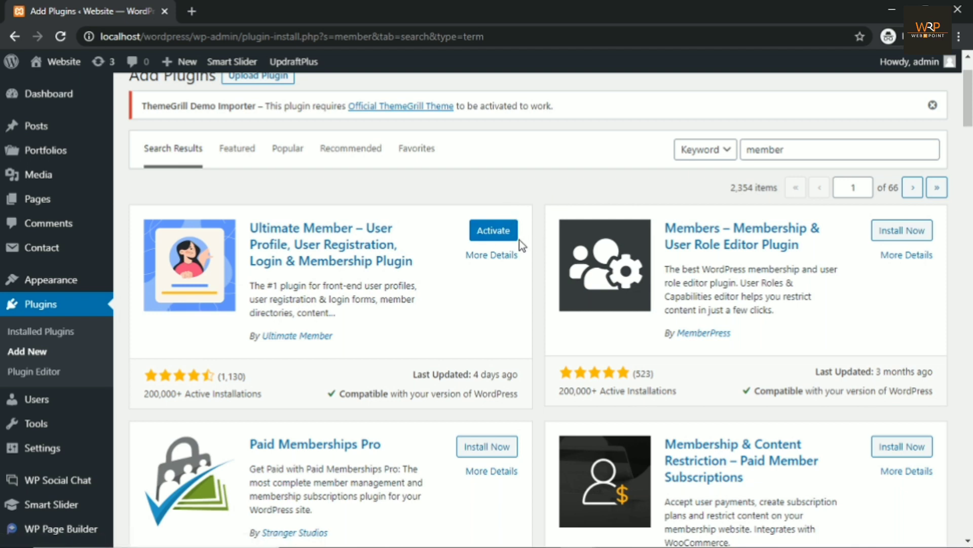
pyautogui.click(490, 237)
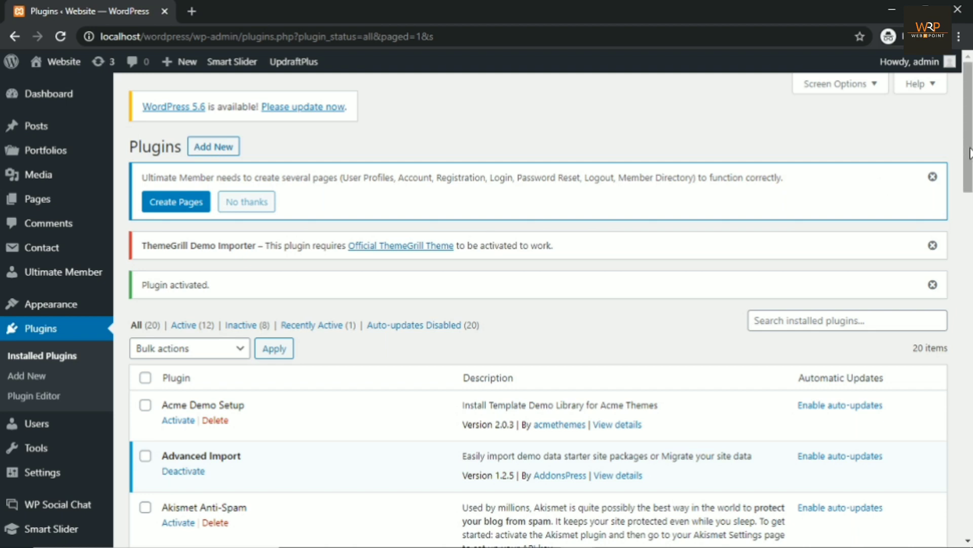
# Open Ultimate Member's Forms list in a new browser tab and switch to it.
pyautogui.moveTo(969, 148); pyautogui.dragTo(970, 157)
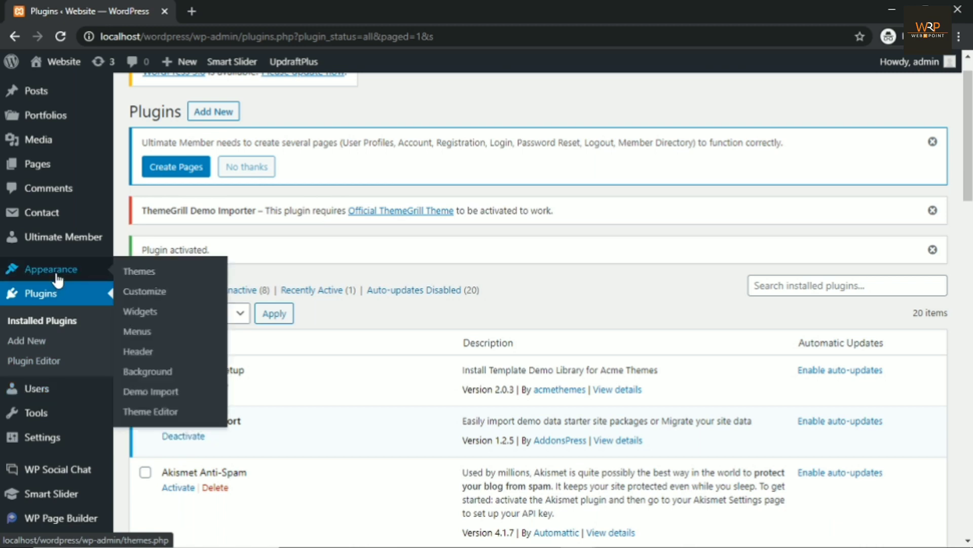
pyautogui.scroll(-2, 970, 103)
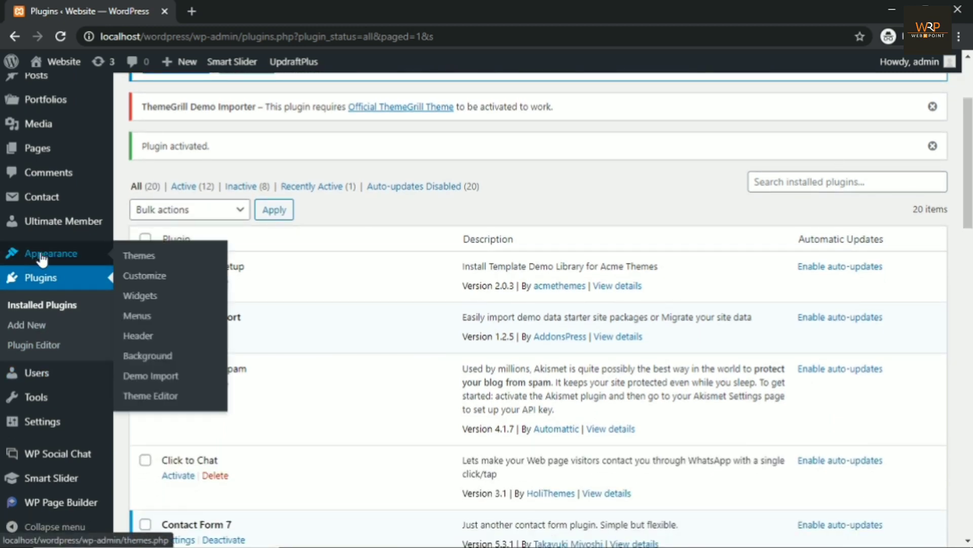
pyautogui.moveTo(50, 232)
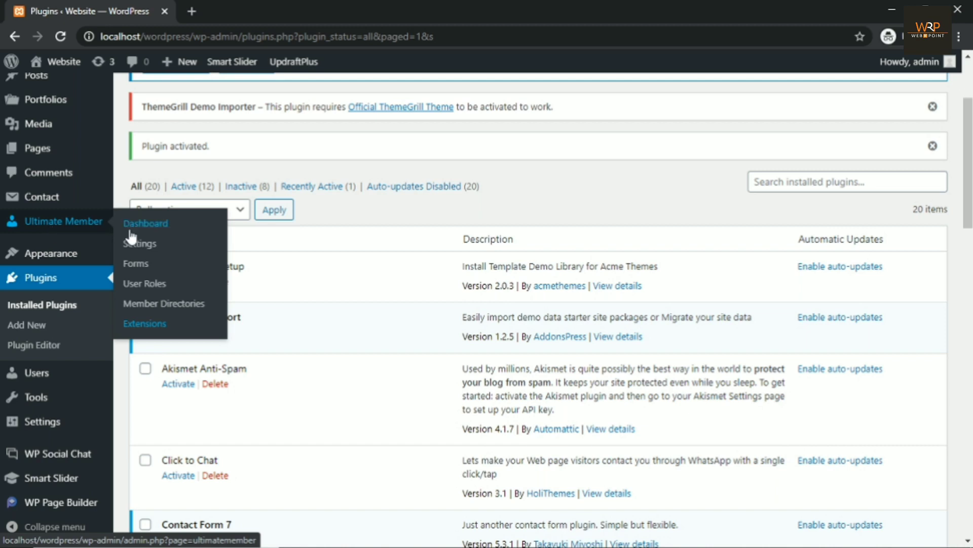
pyautogui.rightClick(140, 262)
pyautogui.click(167, 275)
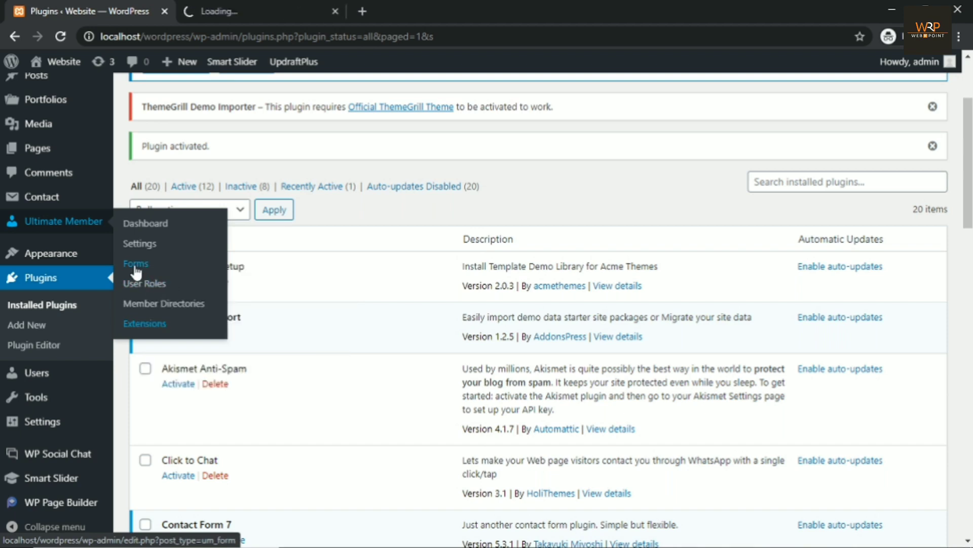
pyautogui.click(236, 6)
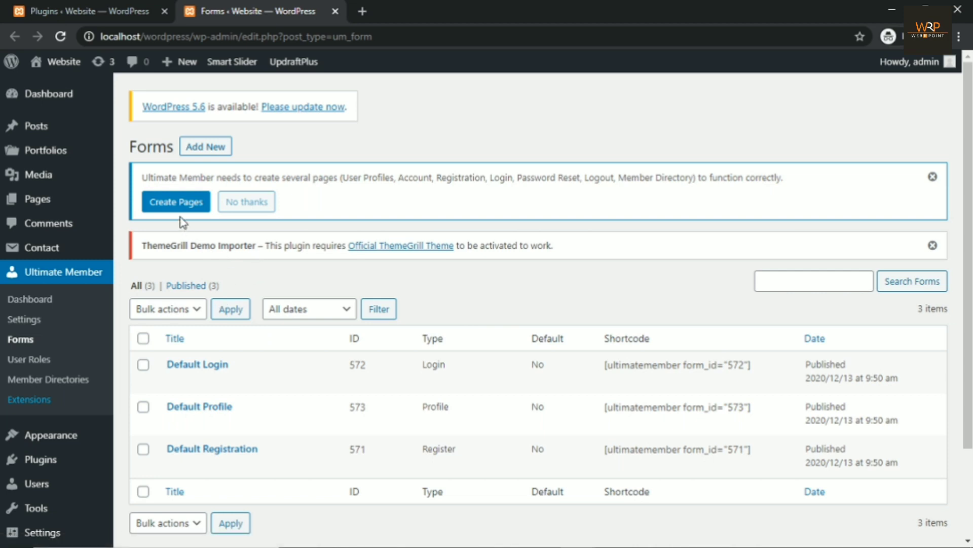
# Return to the installed plugins page and have Ultimate Member create its required pages.
pyautogui.click(64, 7)
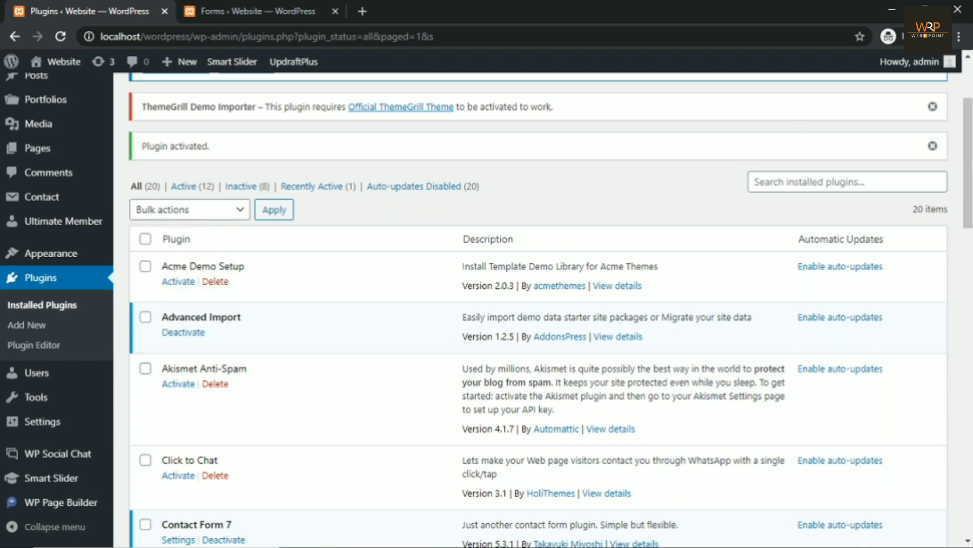
pyautogui.scroll(3, 966, 165)
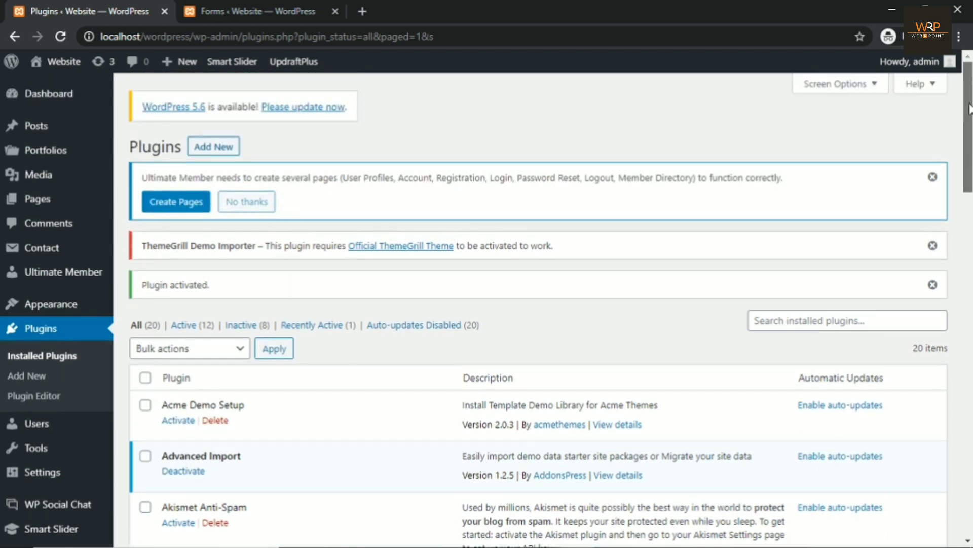
pyautogui.click(163, 205)
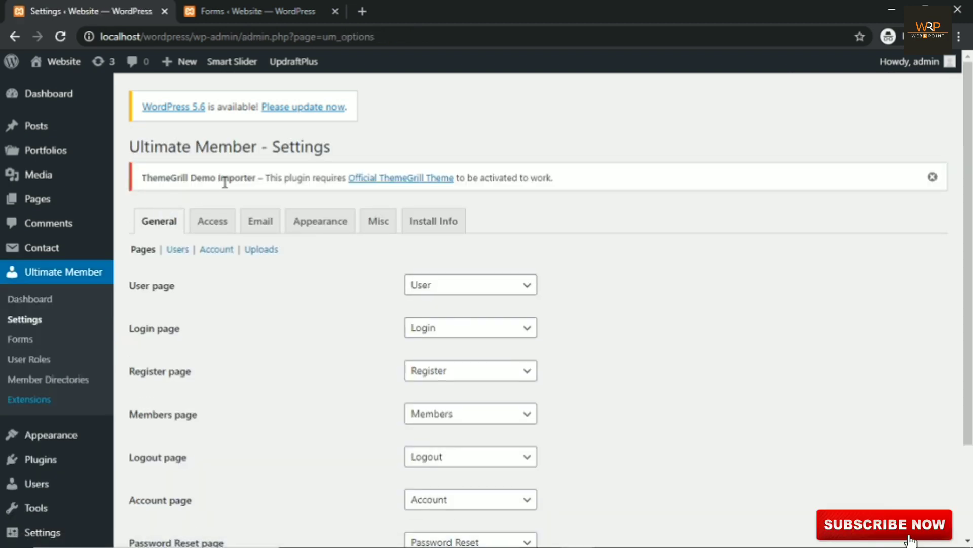
# Open the list of all site pages in a new browser tab and examine the pages added by Ultimate Member.
pyautogui.moveTo(25, 199)
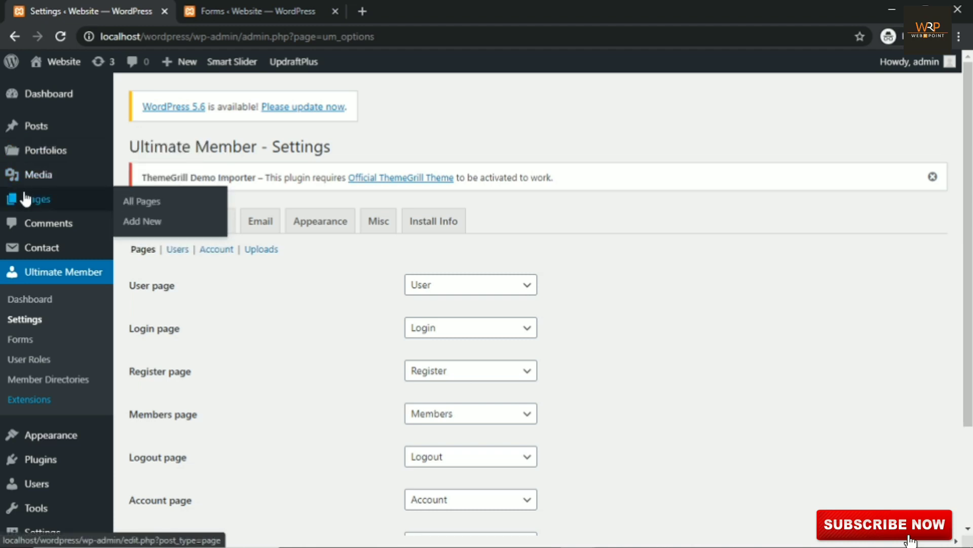
pyautogui.rightClick(136, 201)
pyautogui.click(171, 215)
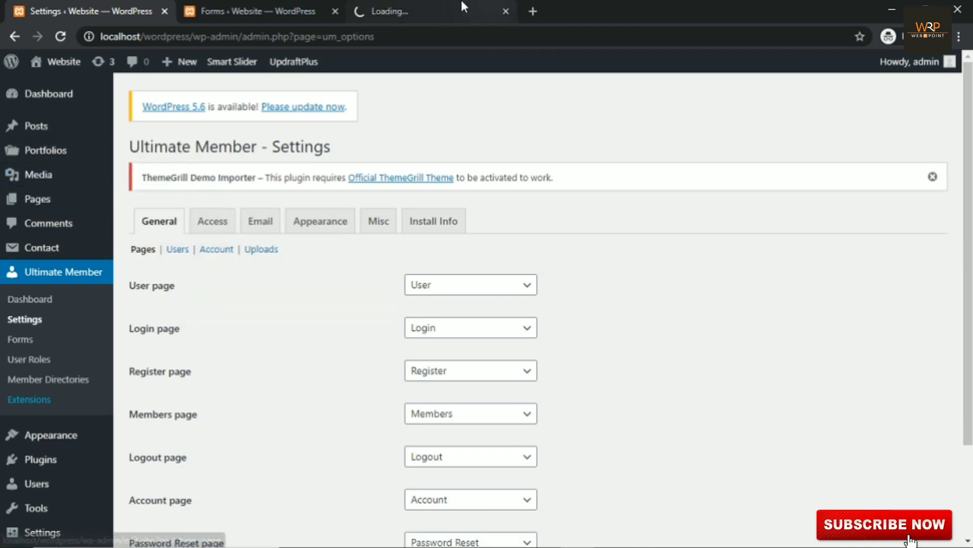
pyautogui.click(445, 6)
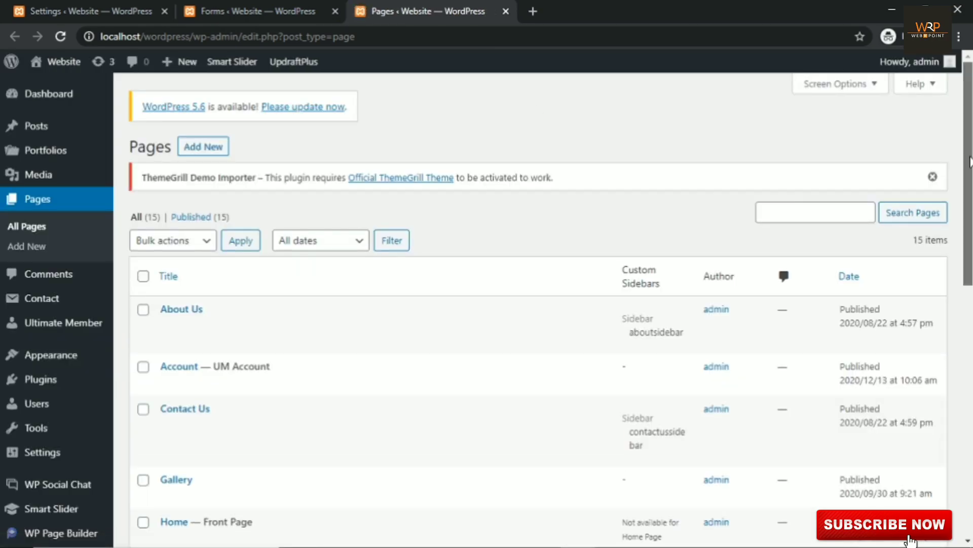
pyautogui.moveTo(970, 162); pyautogui.dragTo(946, 254)
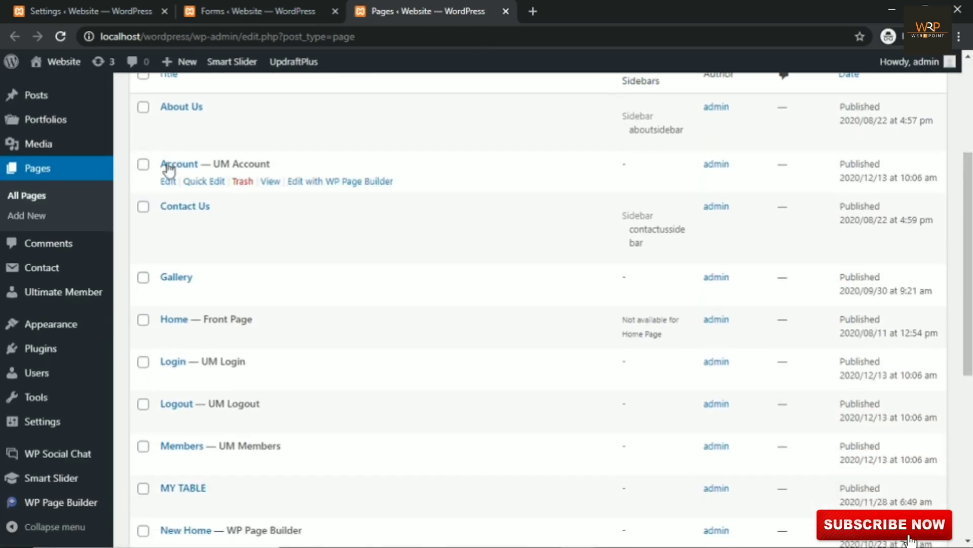
pyautogui.moveTo(234, 316)
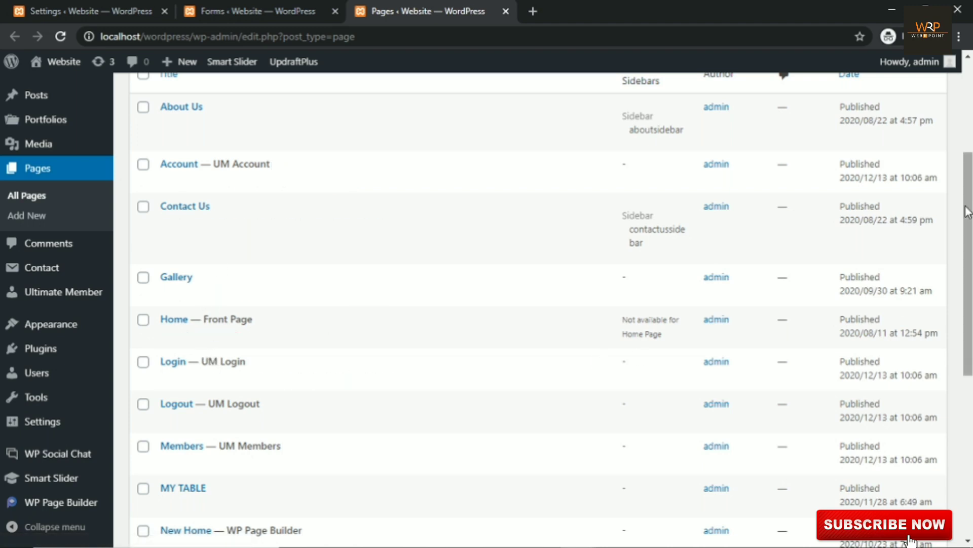
pyautogui.moveTo(970, 210); pyautogui.dragTo(969, 269)
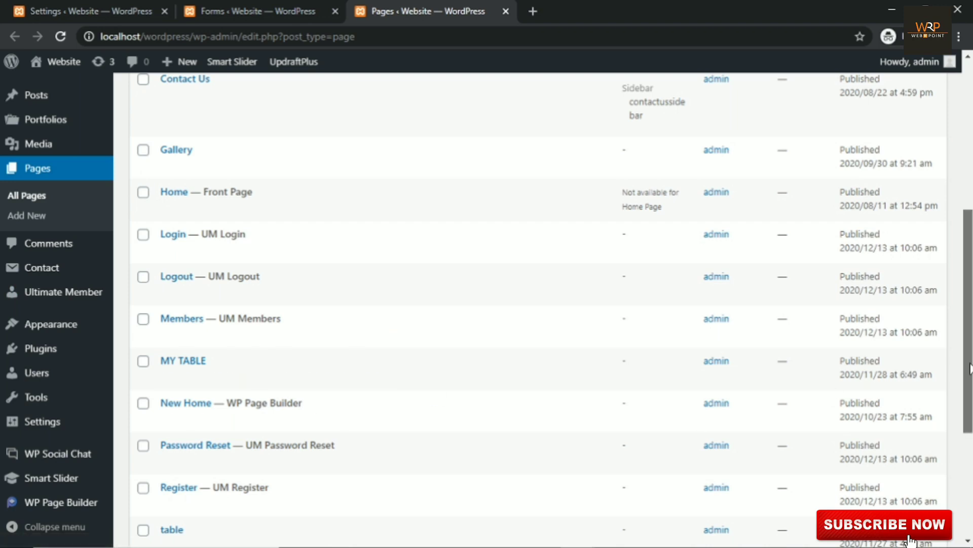
pyautogui.moveTo(970, 368); pyautogui.dragTo(969, 221)
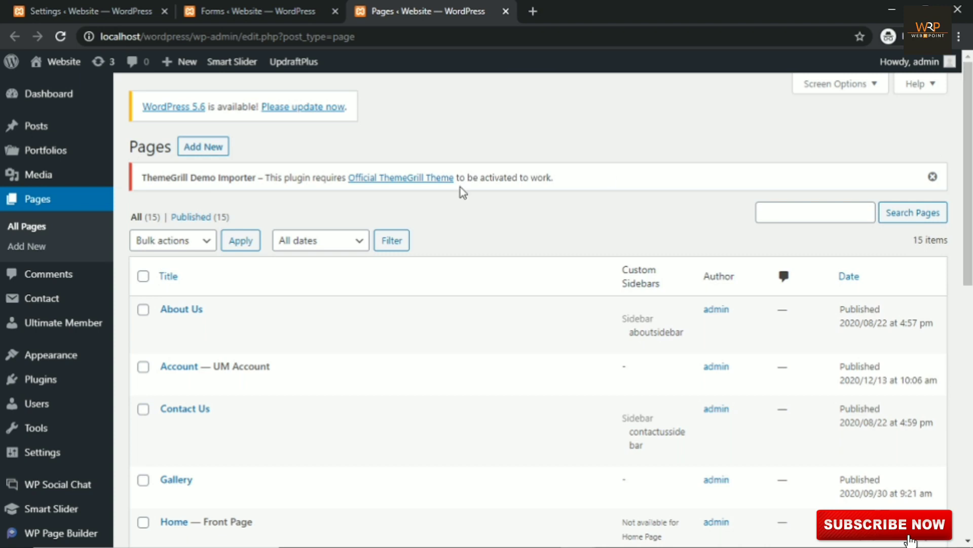
pyautogui.moveTo(42, 172)
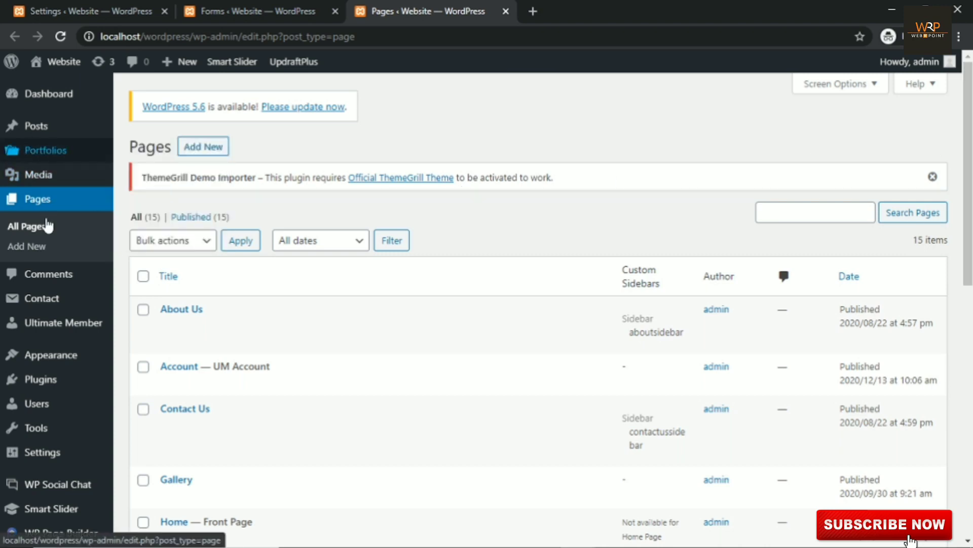
# Open Ultimate Member's general page settings, choosing User as the user page and Login as the login page.
pyautogui.moveTo(57, 332)
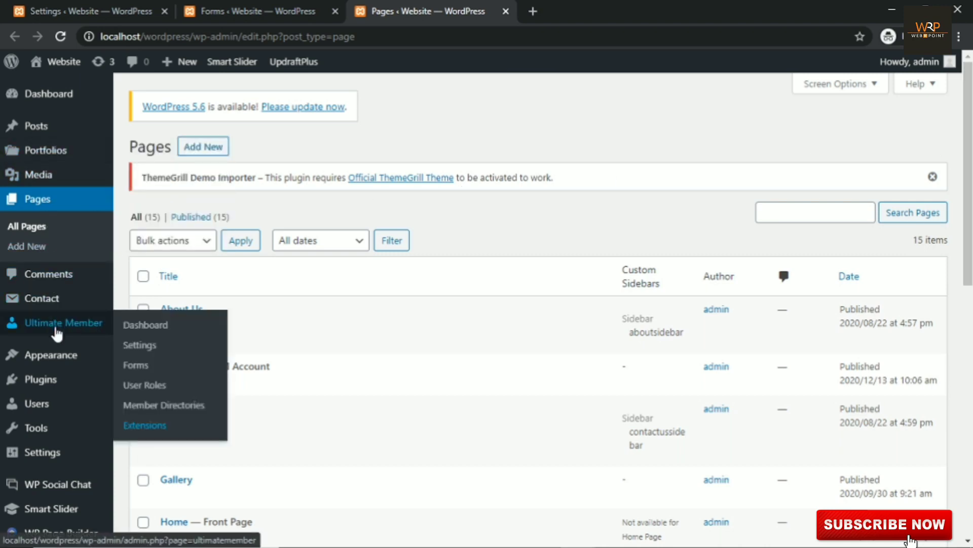
pyautogui.click(144, 348)
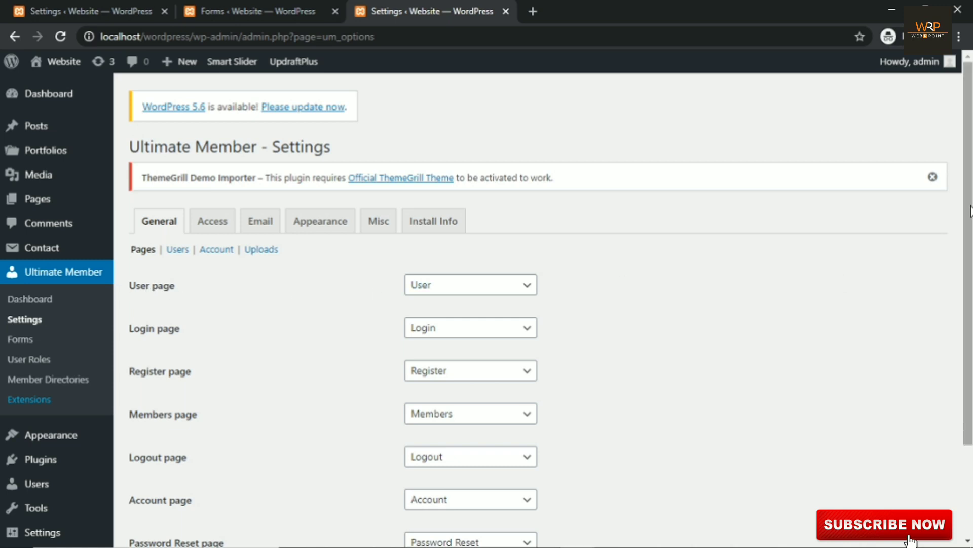
pyautogui.scroll(-3, 970, 211)
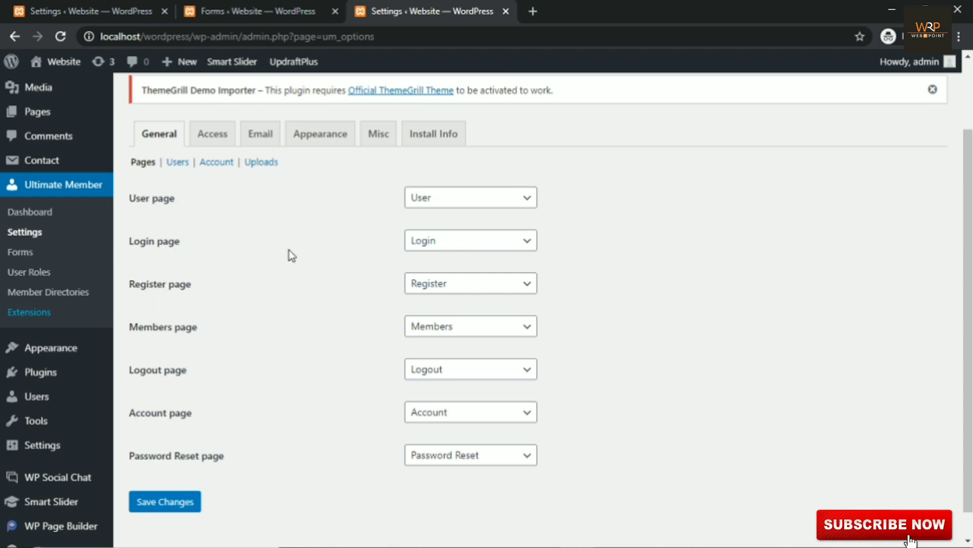
pyautogui.click(478, 203)
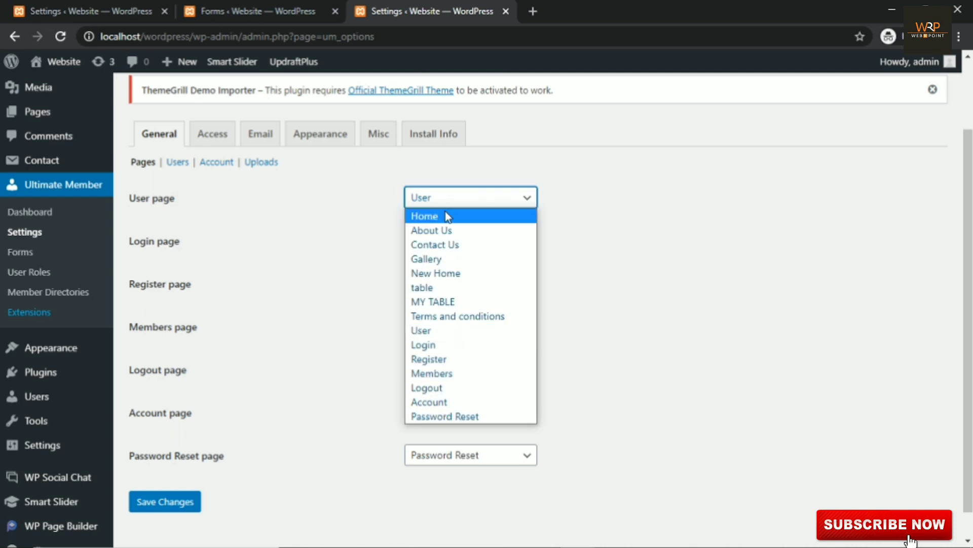
pyautogui.click(421, 335)
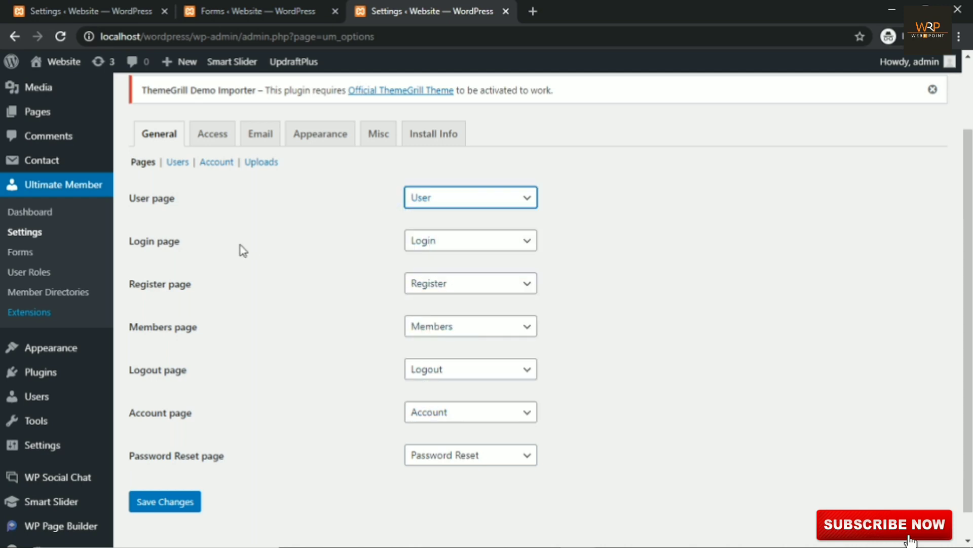
pyautogui.click(432, 245)
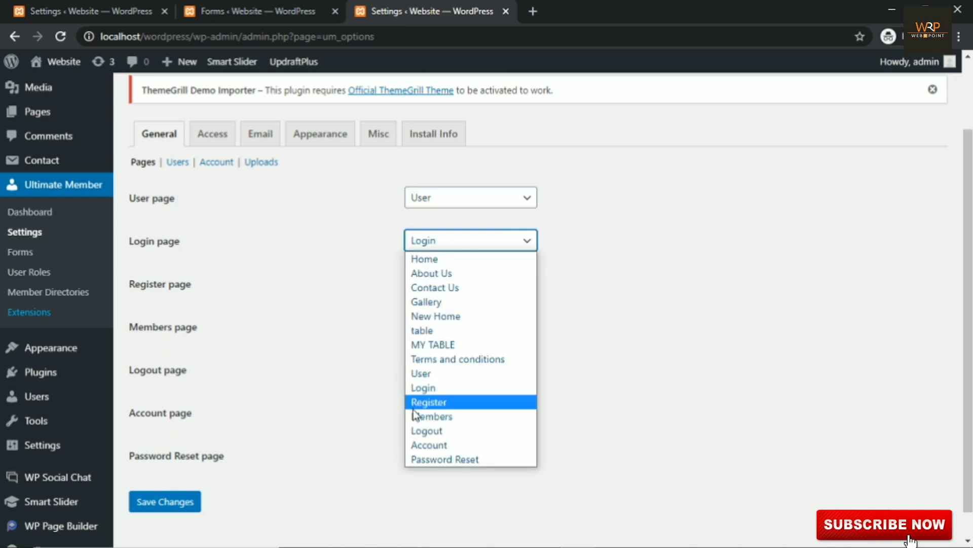
pyautogui.click(421, 388)
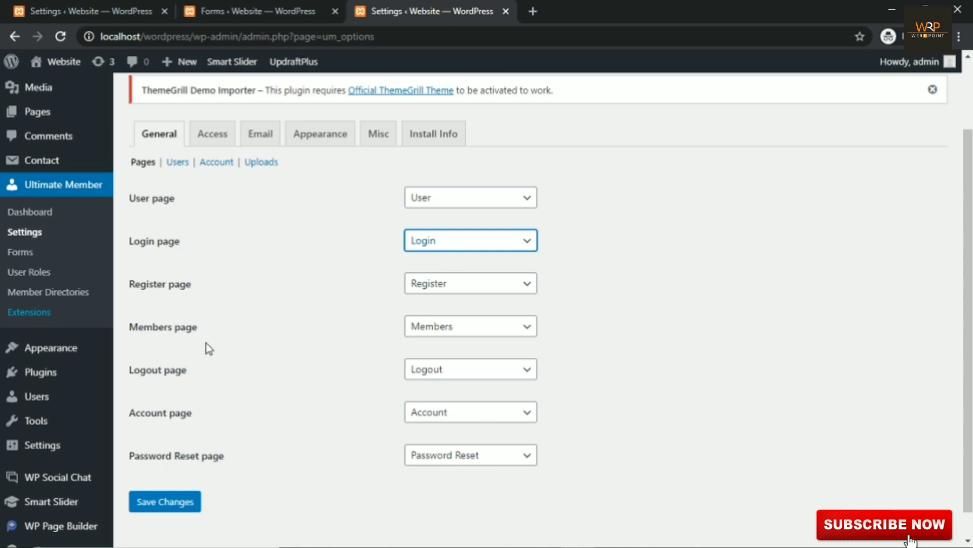
# In Ultimate Member's access settings, set Global Site Access to "Site accessible to Logged In Users".
pyautogui.click(213, 147)
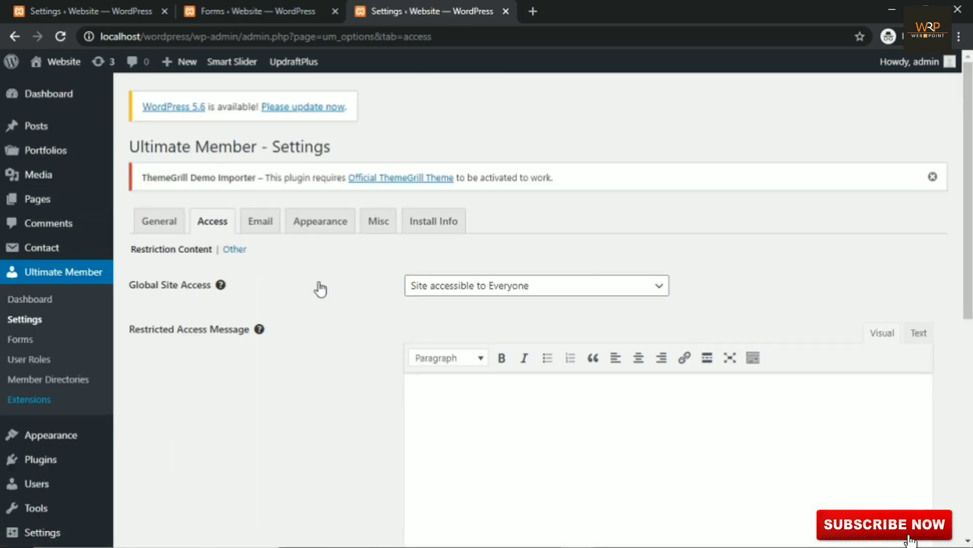
pyautogui.click(210, 282)
pyautogui.moveTo(220, 296)
pyautogui.click(495, 298)
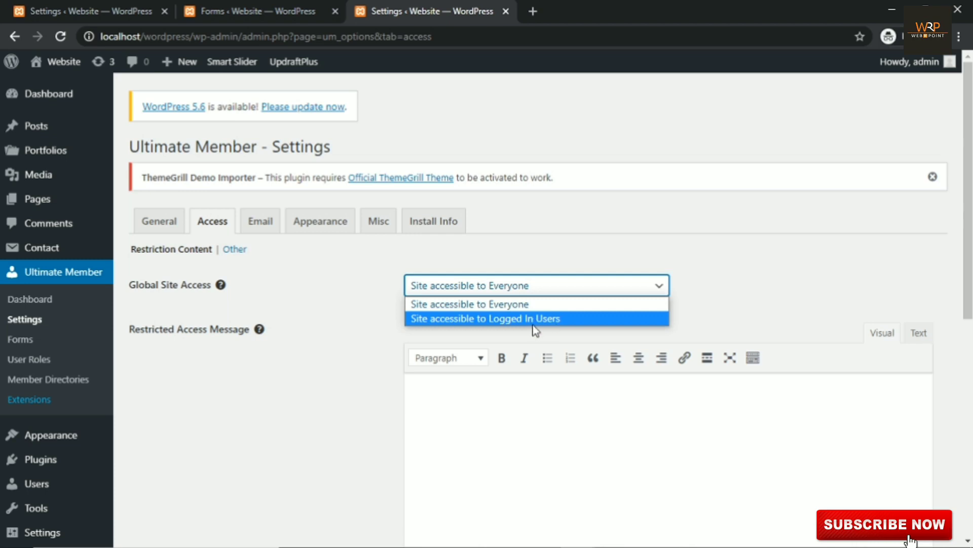
pyautogui.click(517, 317)
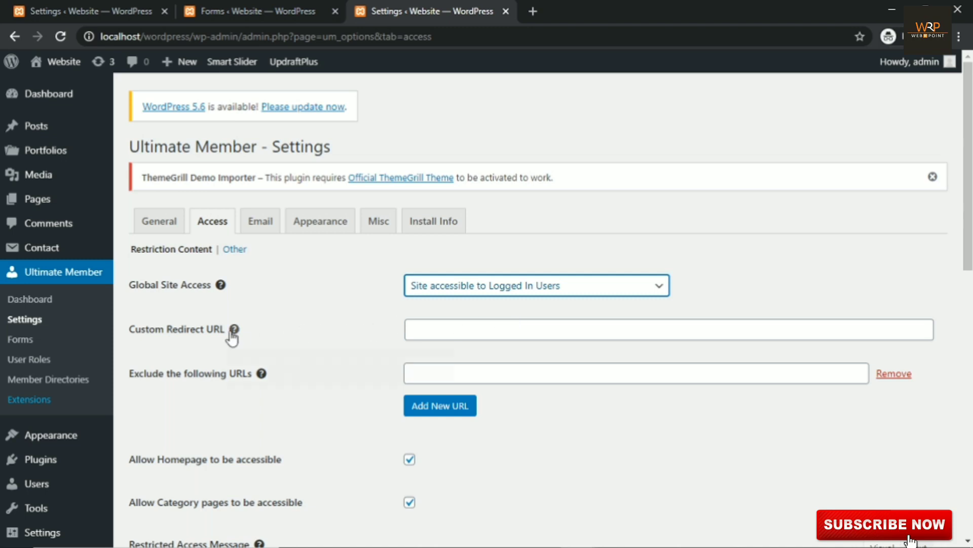
# Open the list of all pages in a new browser tab and view the Login page in another tab.
pyautogui.moveTo(232, 337)
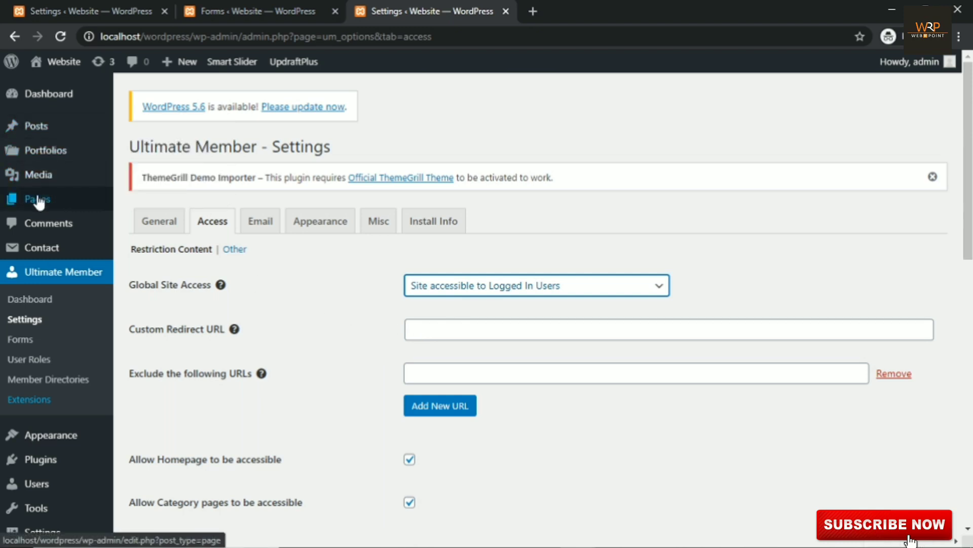
pyautogui.moveTo(39, 202)
pyautogui.rightClick(134, 201)
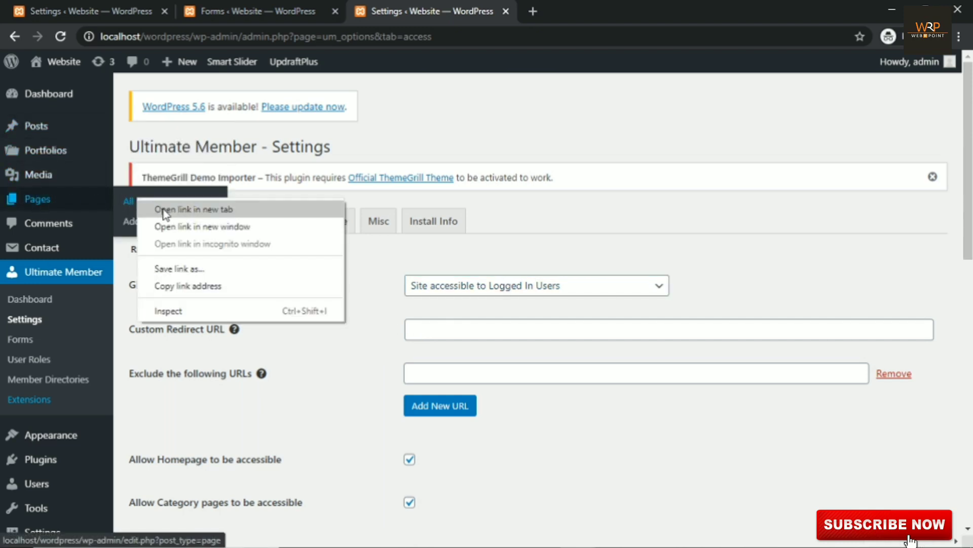
pyautogui.click(163, 210)
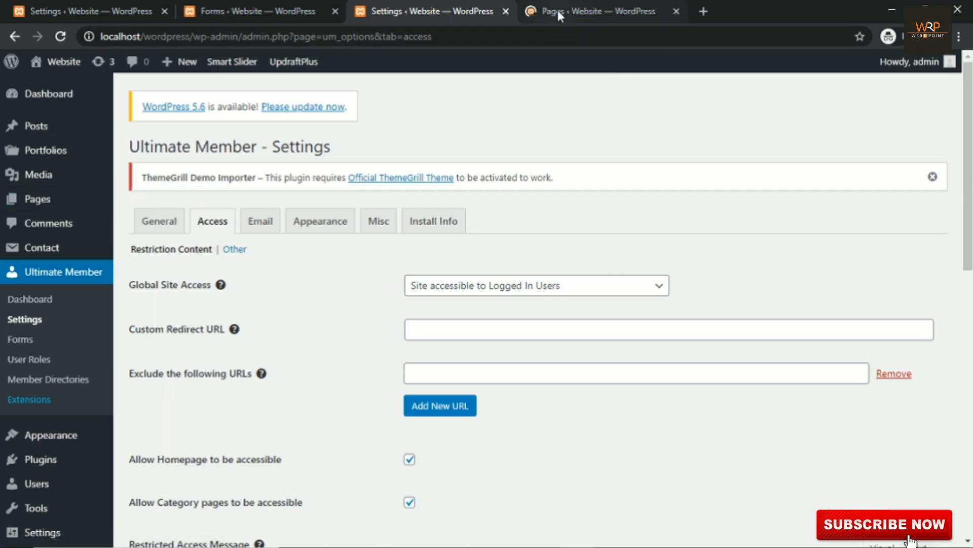
pyautogui.click(558, 12)
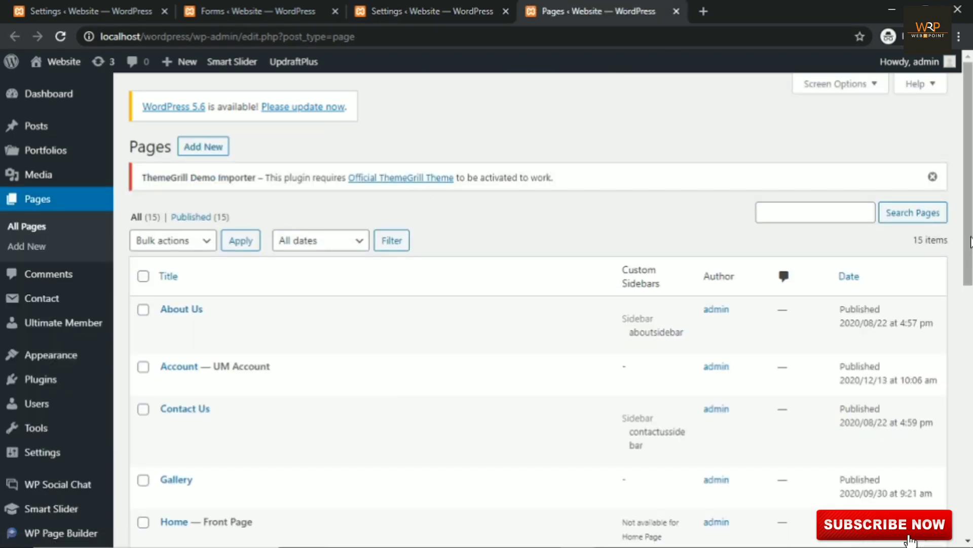
pyautogui.moveTo(970, 239); pyautogui.dragTo(970, 328)
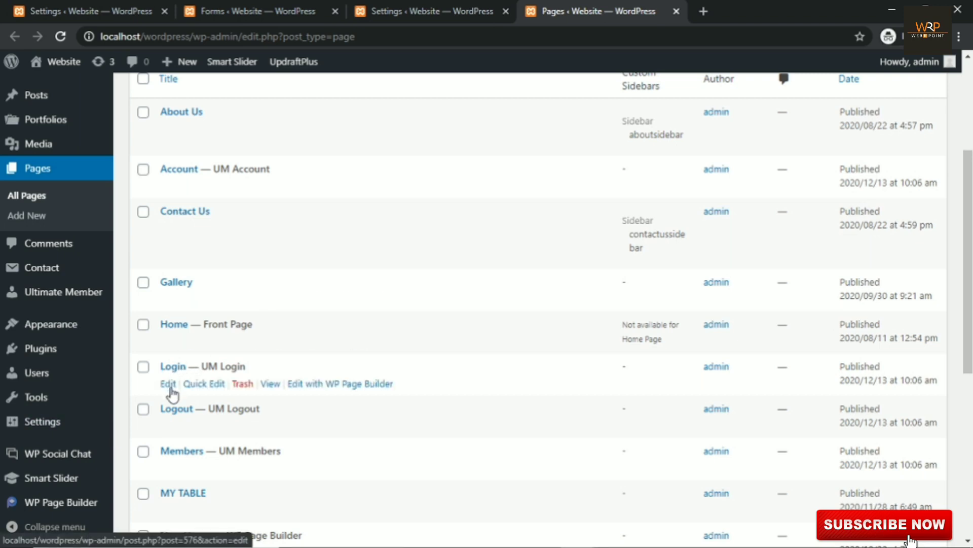
pyautogui.rightClick(274, 388)
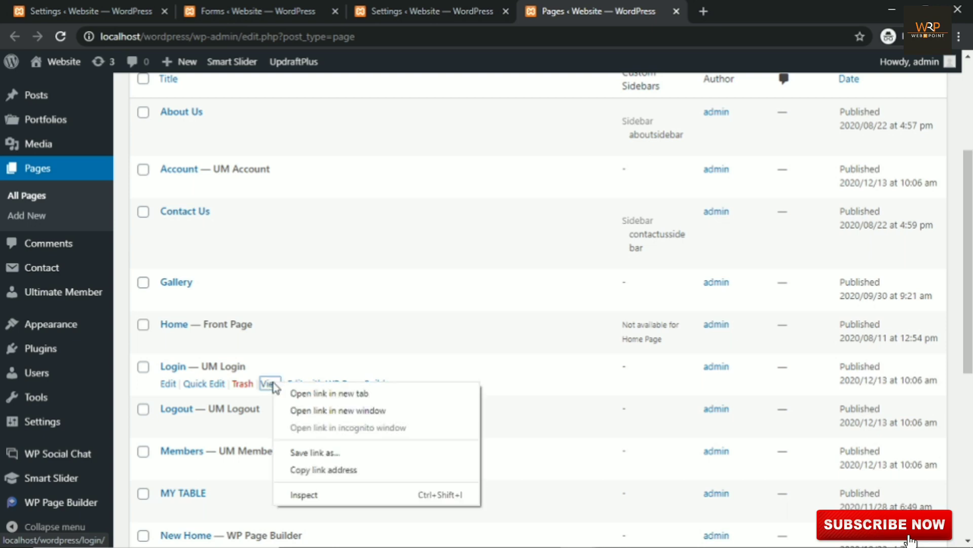
pyautogui.click(309, 399)
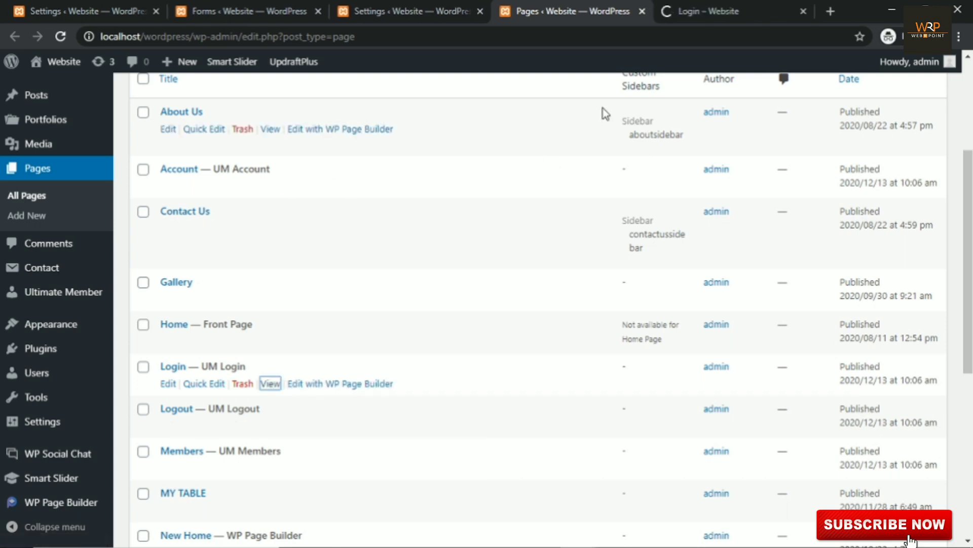
pyautogui.click(730, 10)
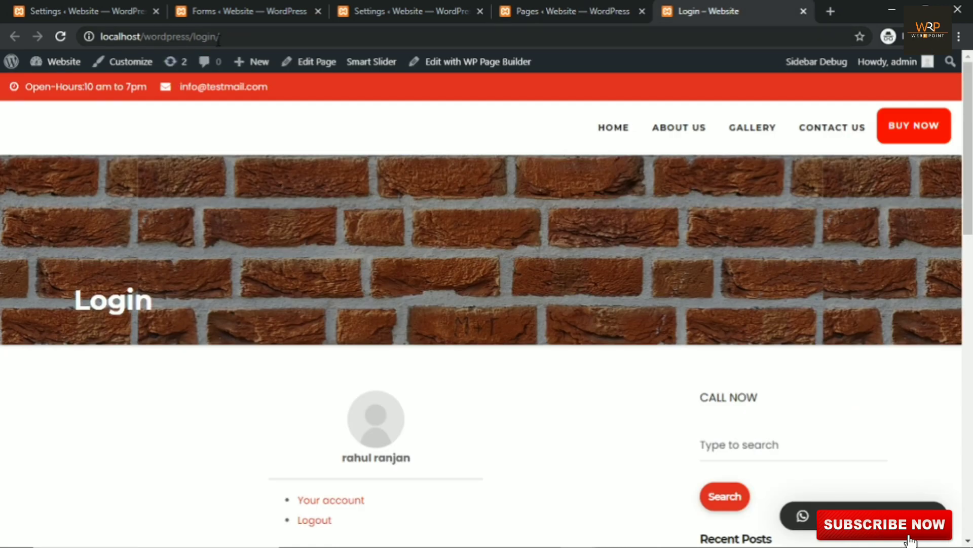
pyautogui.click(238, 37)
pyautogui.hotkey('ctrl', 'c')
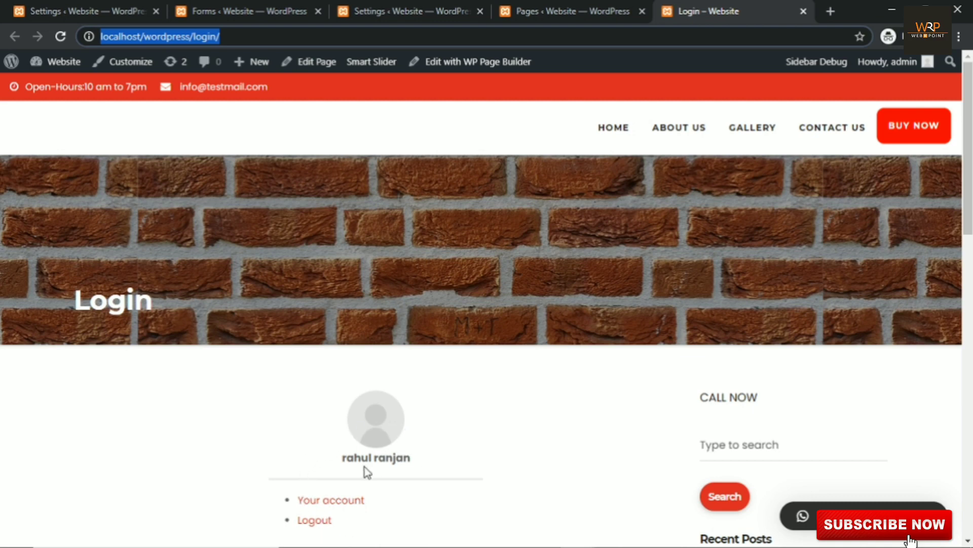
pyautogui.click(801, 11)
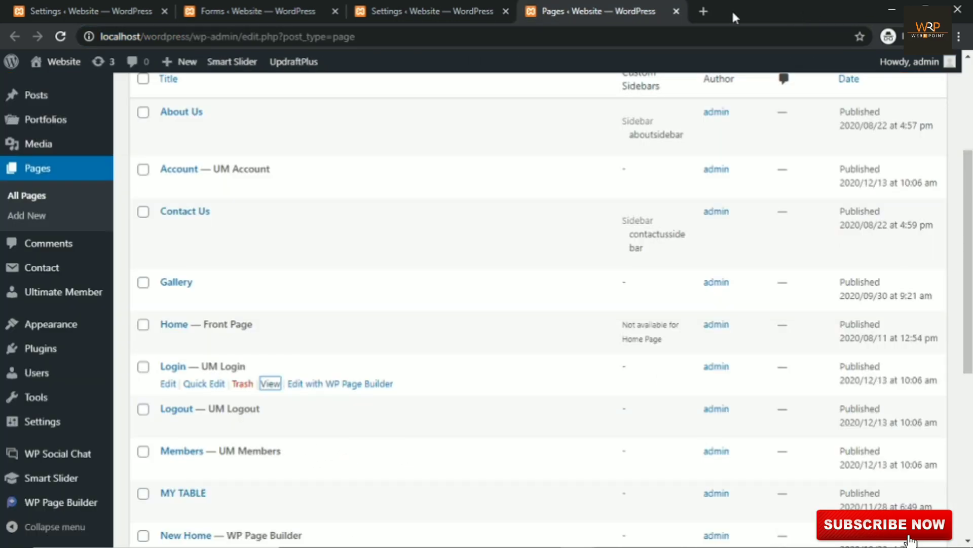
pyautogui.click(370, 8)
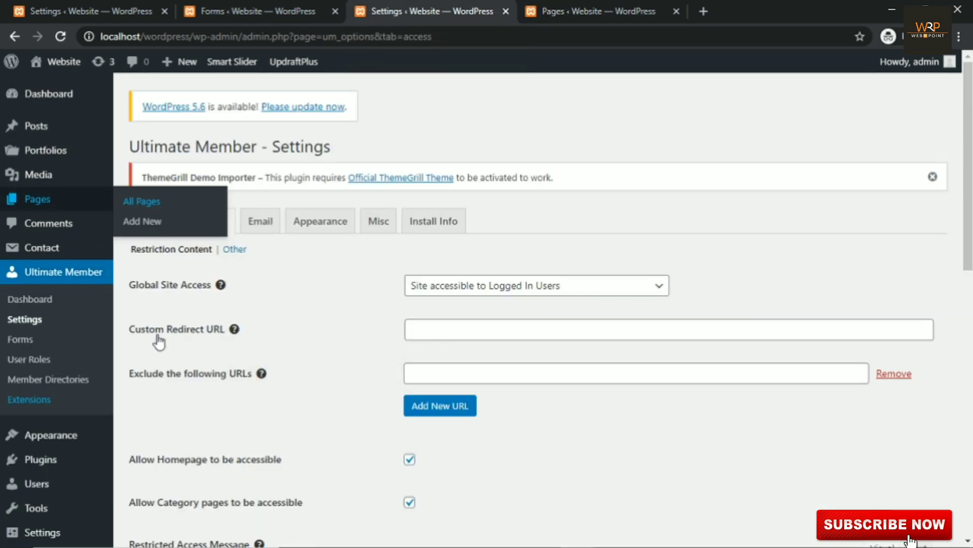
pyautogui.click(445, 324)
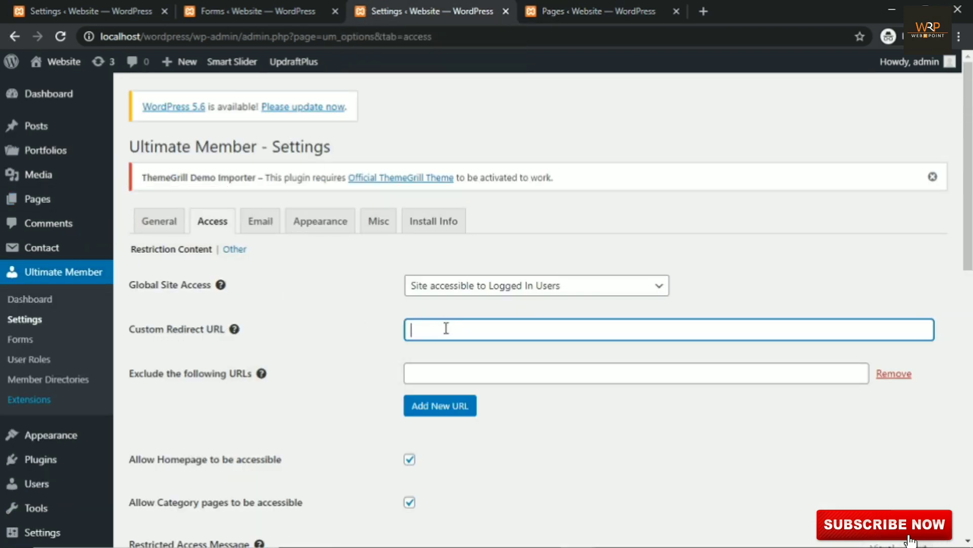
pyautogui.hotkey('ctrl', 'v')
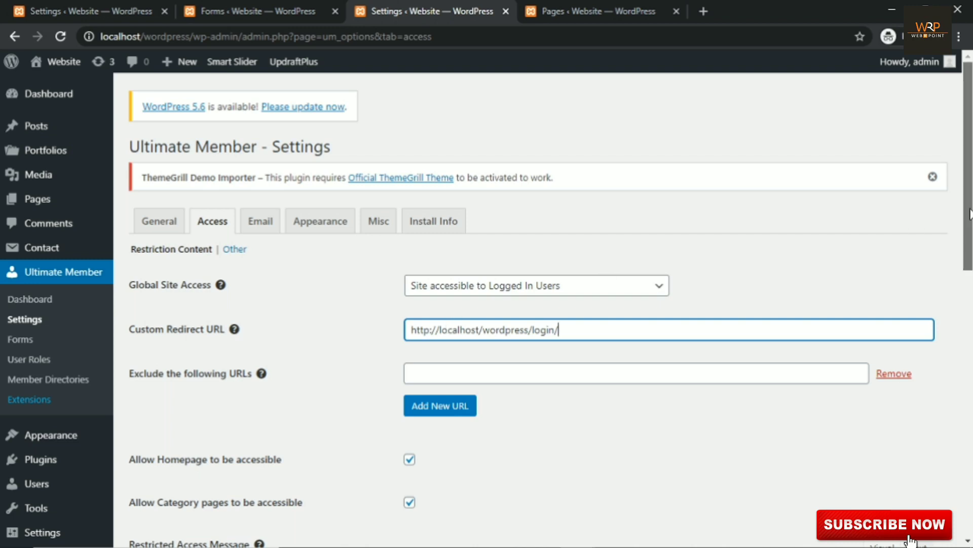
# Disable homepage and category page access for logged-out visitors and save the access settings.
pyautogui.moveTo(970, 213); pyautogui.dragTo(969, 315)
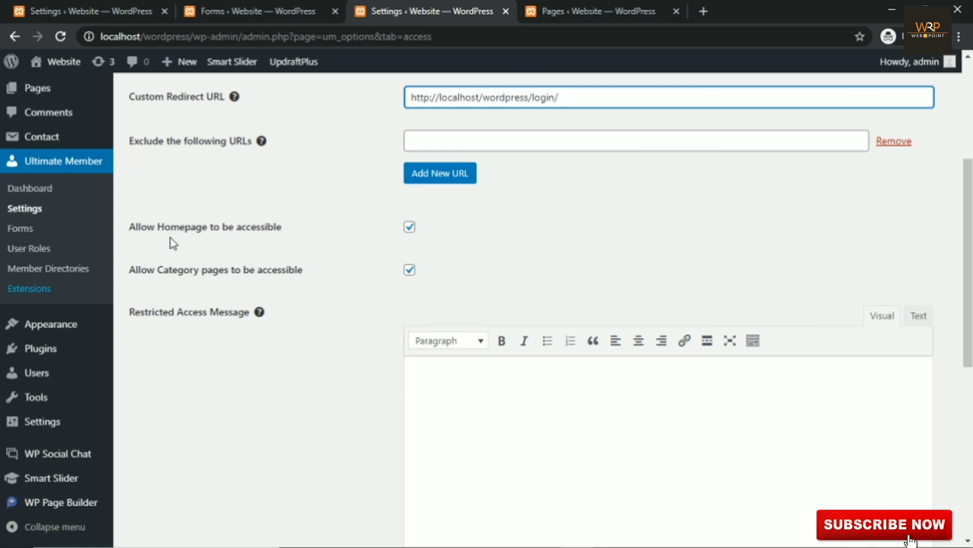
pyautogui.click(411, 227)
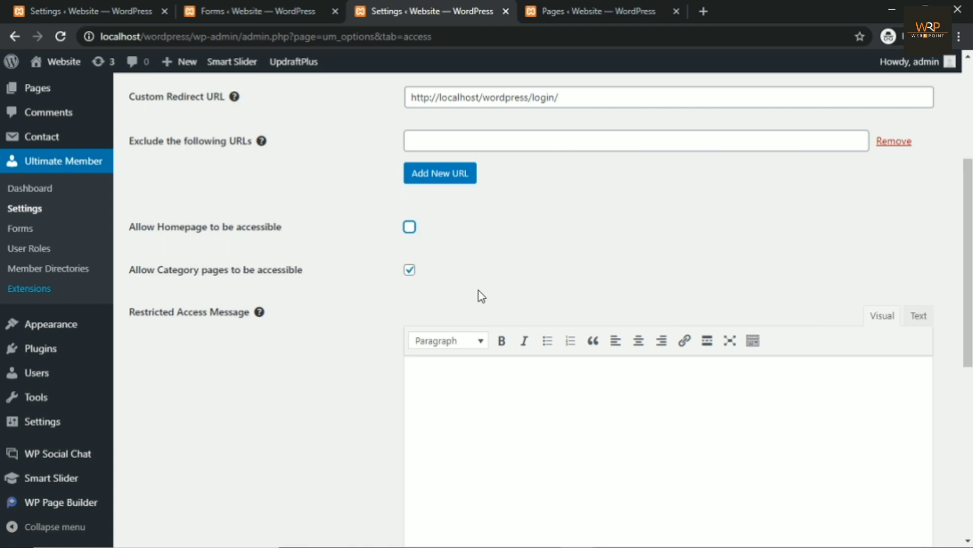
pyautogui.click(410, 274)
pyautogui.moveTo(970, 261); pyautogui.dragTo(956, 446)
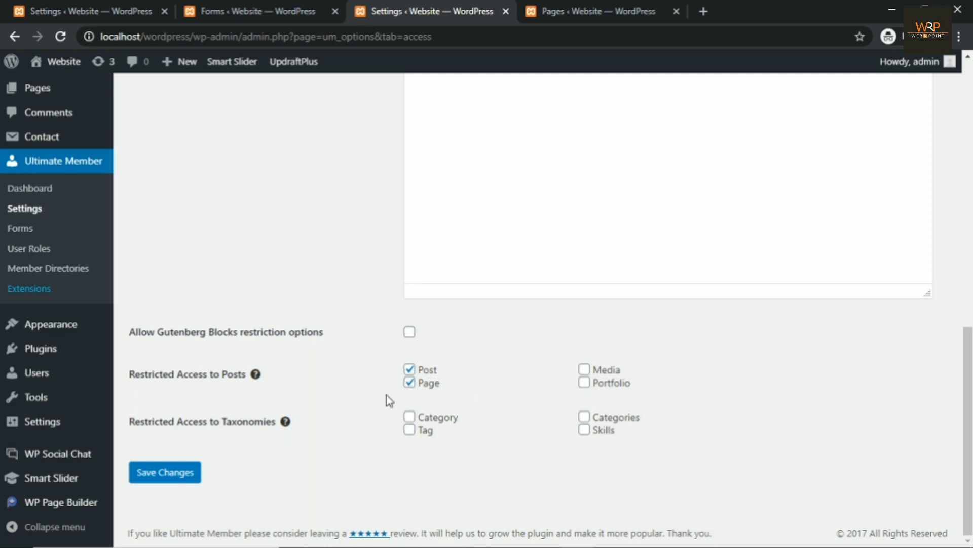
pyautogui.click(176, 481)
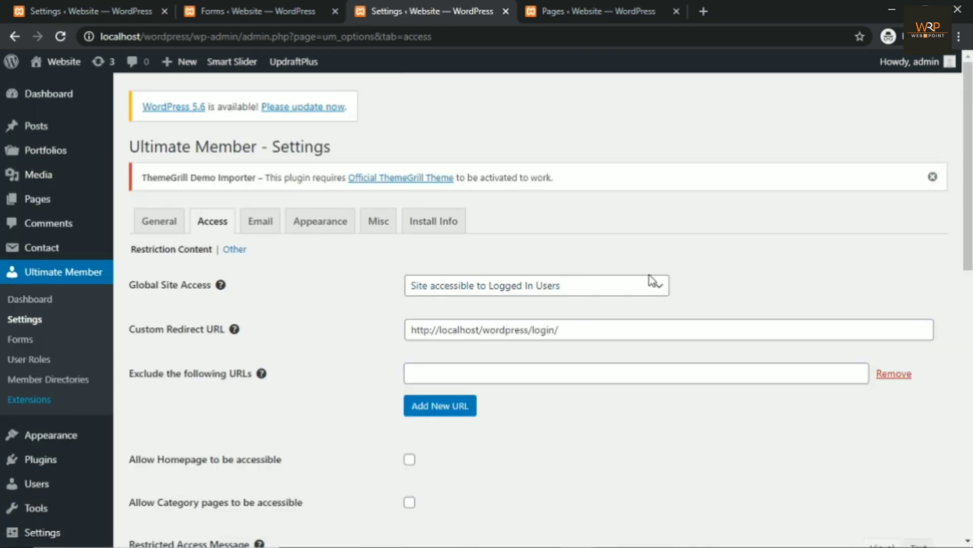
pyautogui.moveTo(969, 223); pyautogui.dragTo(965, 481)
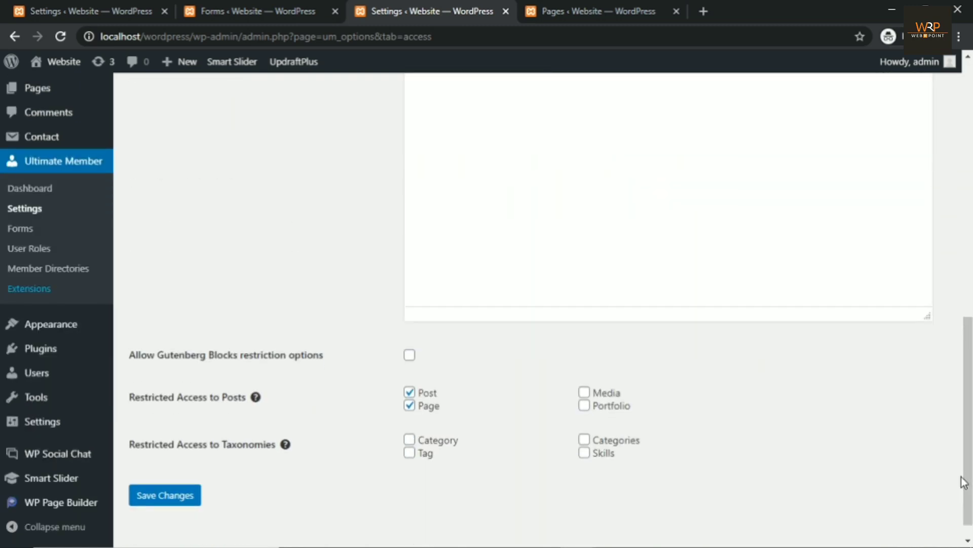
pyautogui.click(185, 496)
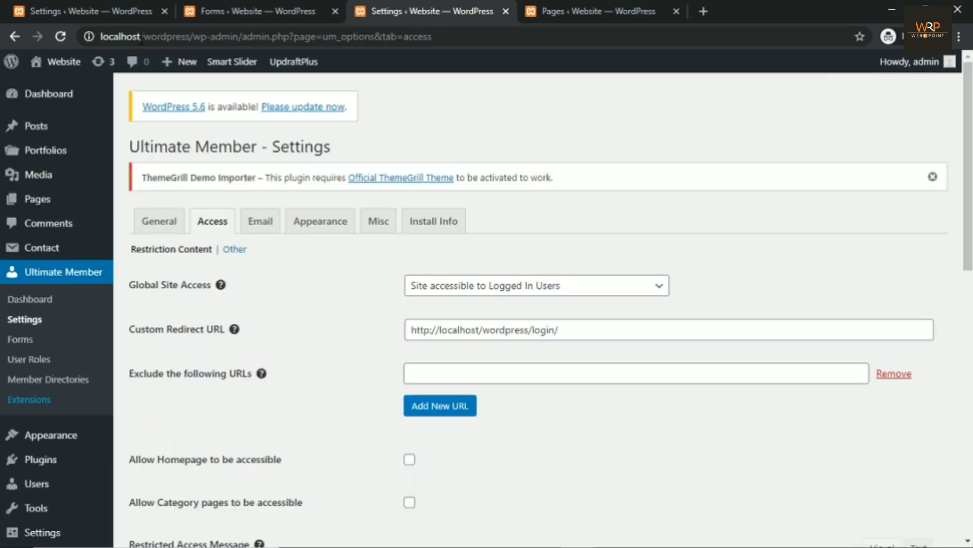
pyautogui.moveTo(194, 37); pyautogui.dragTo(101, 37)
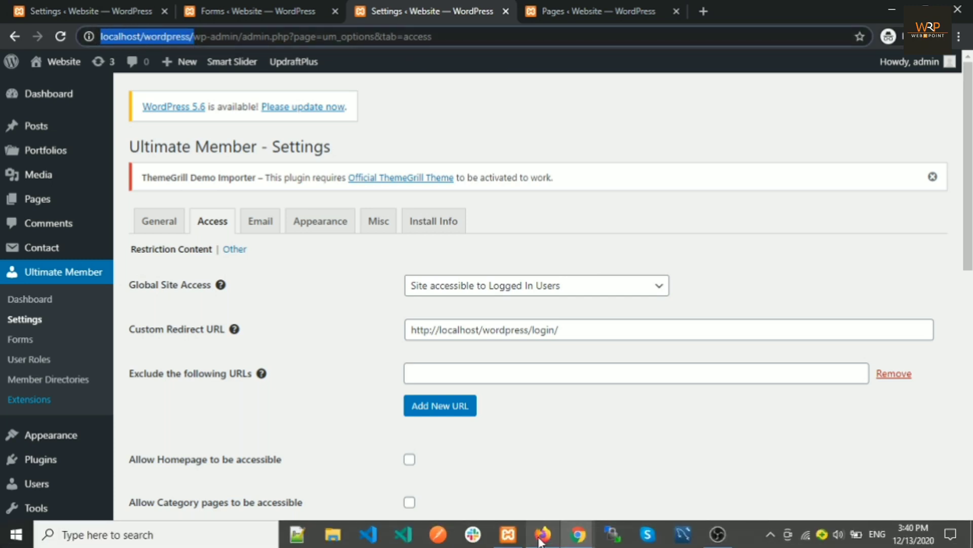
pyautogui.click(543, 539)
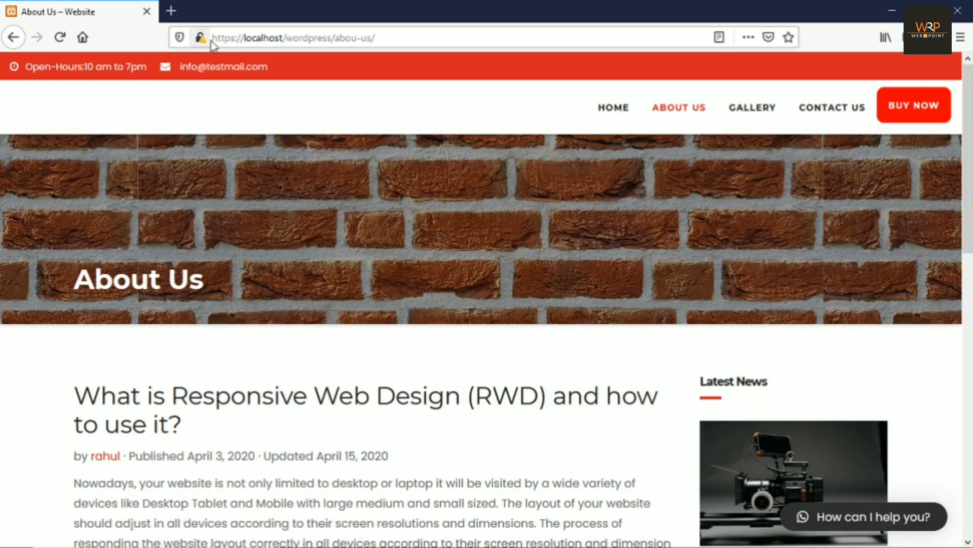
pyautogui.moveTo(337, 38); pyautogui.dragTo(418, 41)
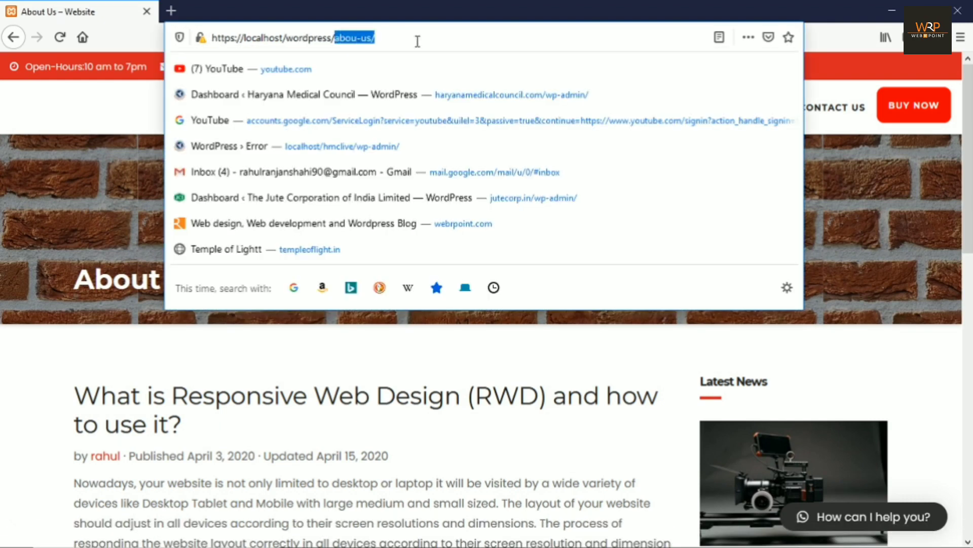
pyautogui.press('BackSpace')
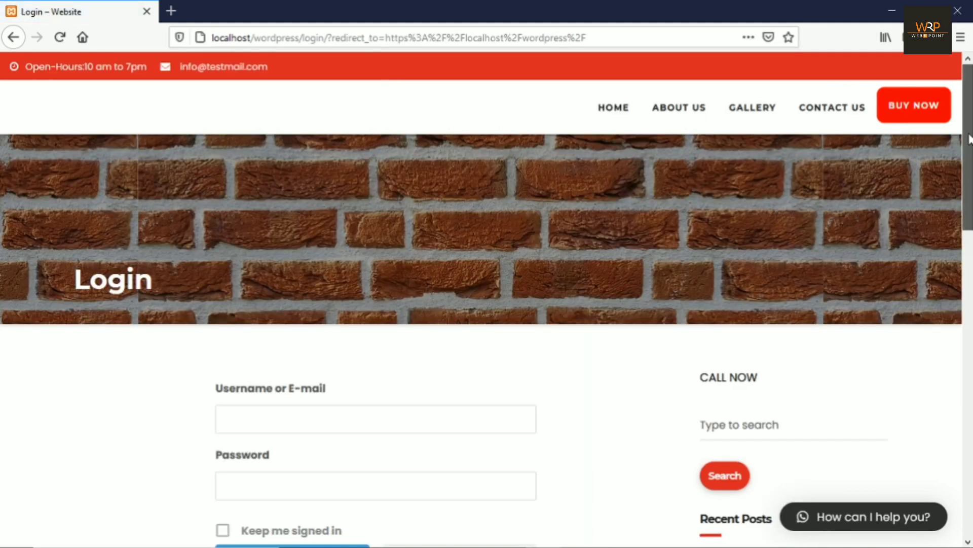
pyautogui.moveTo(969, 138)
pyautogui.mouseDown()
pyautogui.moveTo(970, 313)
pyautogui.moveTo(969, 138)
pyautogui.mouseUp()
pyautogui.click(673, 107)
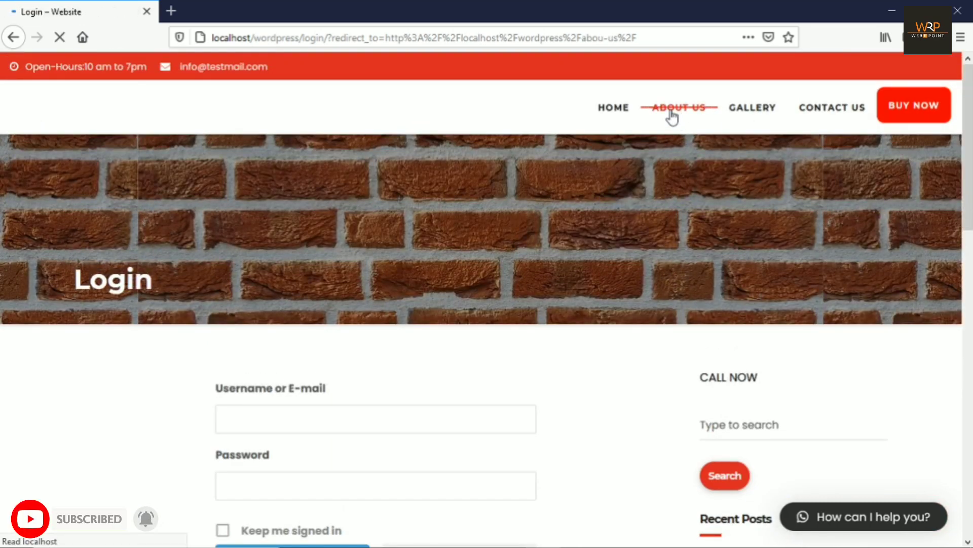
pyautogui.moveTo(969, 174); pyautogui.dragTo(967, 239)
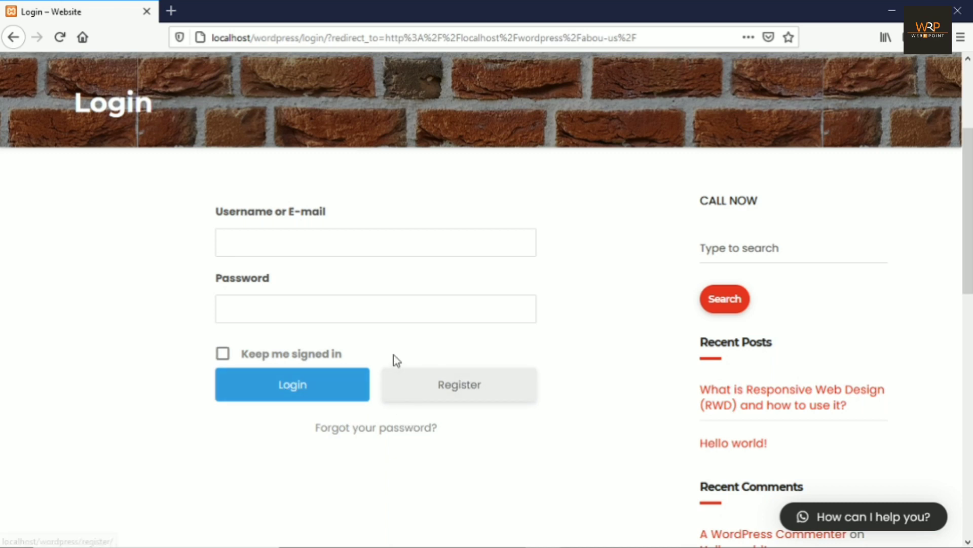
# View the registration form from the login page, and open Contact Us and Home to test the redirect for logged-out visitors.
pyautogui.click(454, 384)
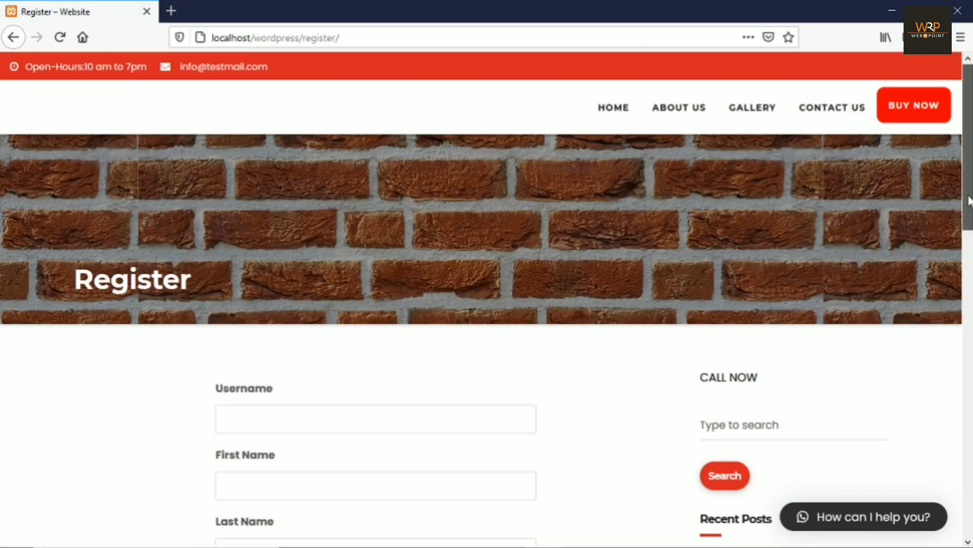
pyautogui.moveTo(969, 200); pyautogui.dragTo(967, 380)
pyautogui.click(823, 121)
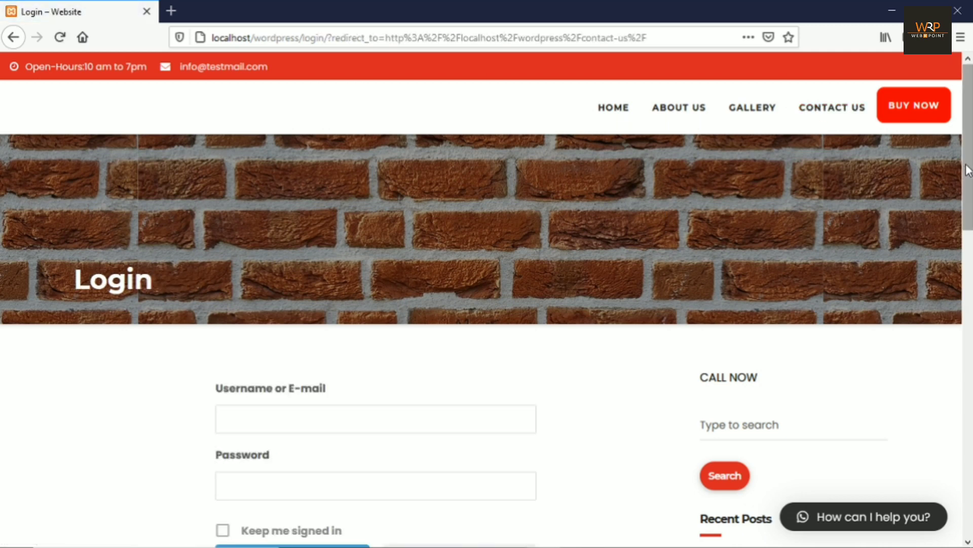
pyautogui.moveTo(969, 171); pyautogui.dragTo(968, 254)
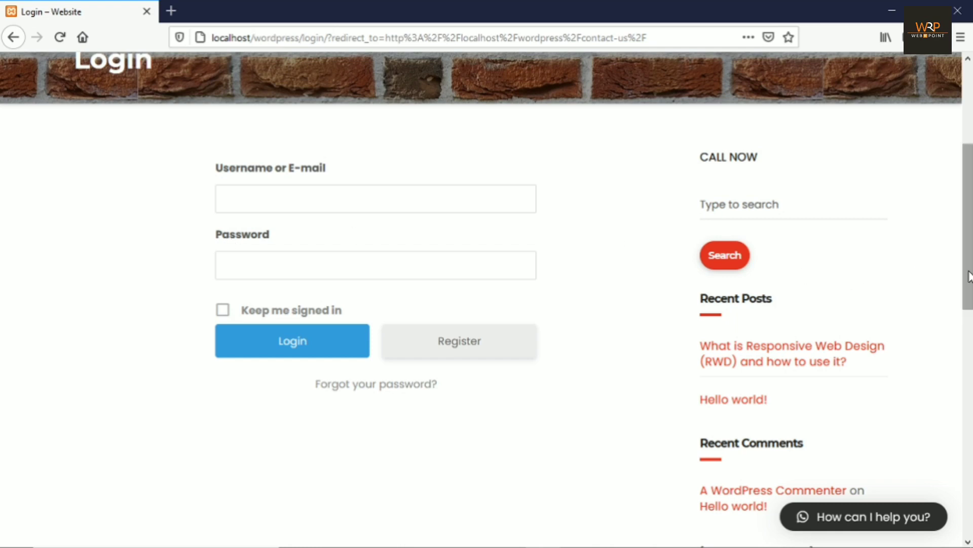
pyautogui.moveTo(968, 272); pyautogui.dragTo(969, 131)
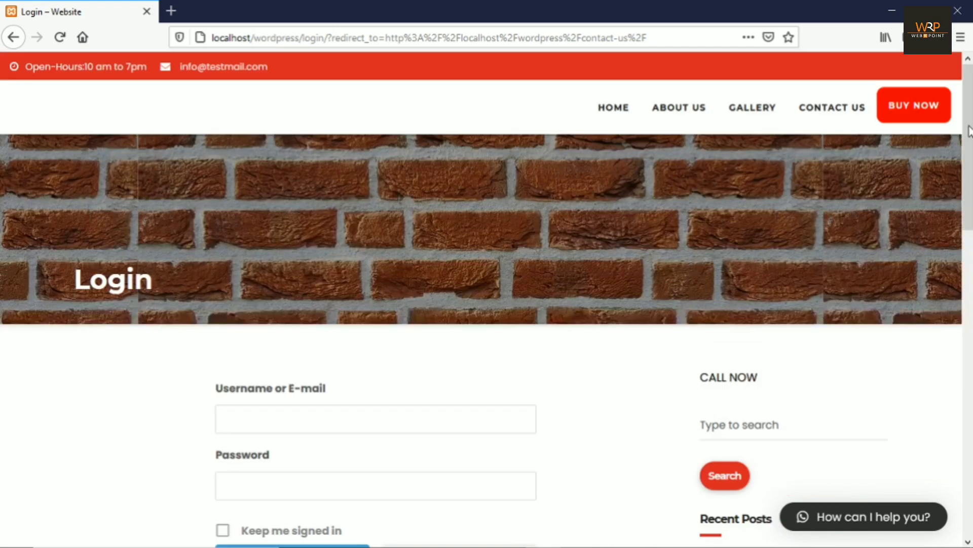
pyautogui.click(615, 110)
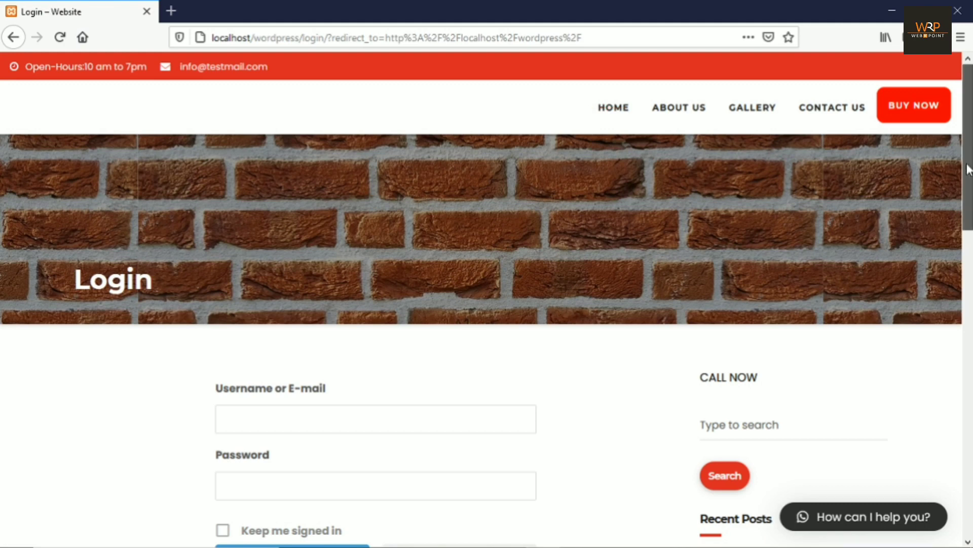
pyautogui.moveTo(967, 169); pyautogui.dragTo(965, 146)
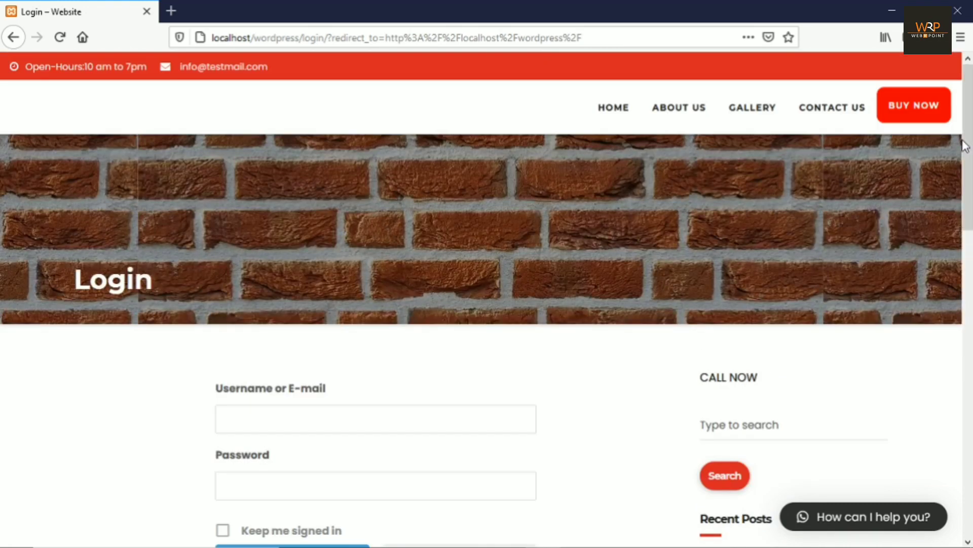